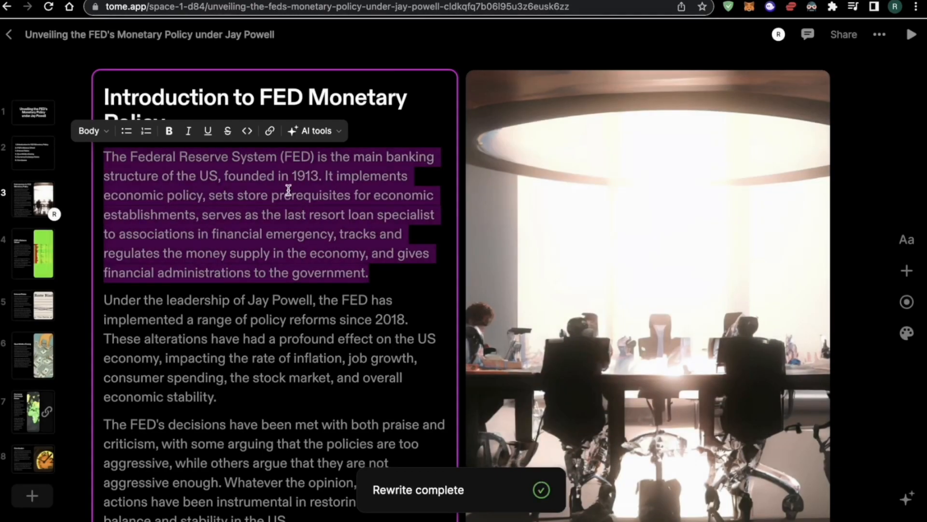
# Shorten the first paragraph about the Federal Reserve using the AI Reduce option
pyautogui.click(290, 194)
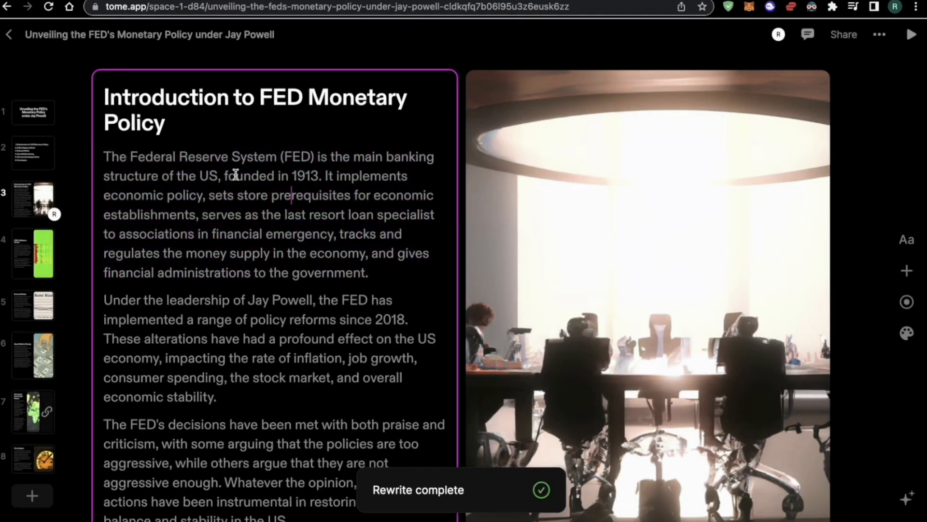
pyautogui.moveTo(101, 158); pyautogui.dragTo(360, 282)
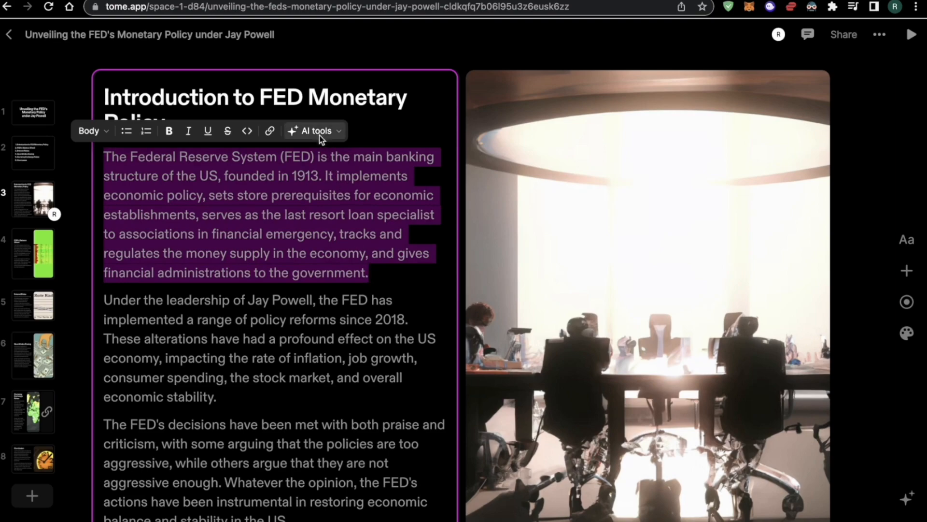
pyautogui.click(314, 131)
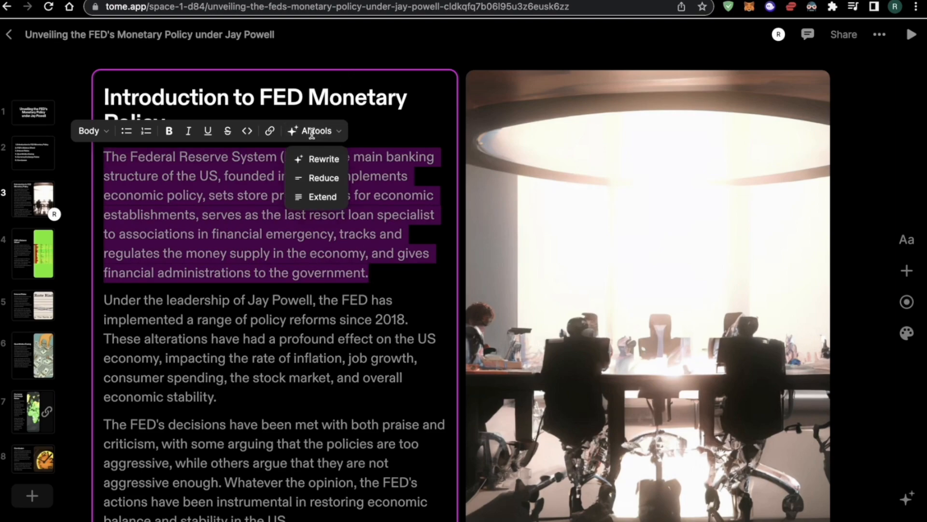
pyautogui.click(324, 179)
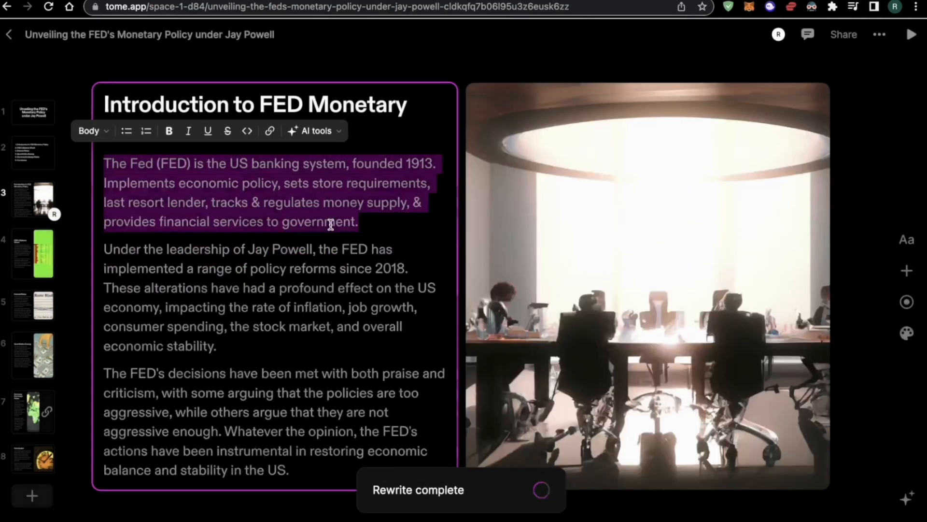
pyautogui.click(282, 251)
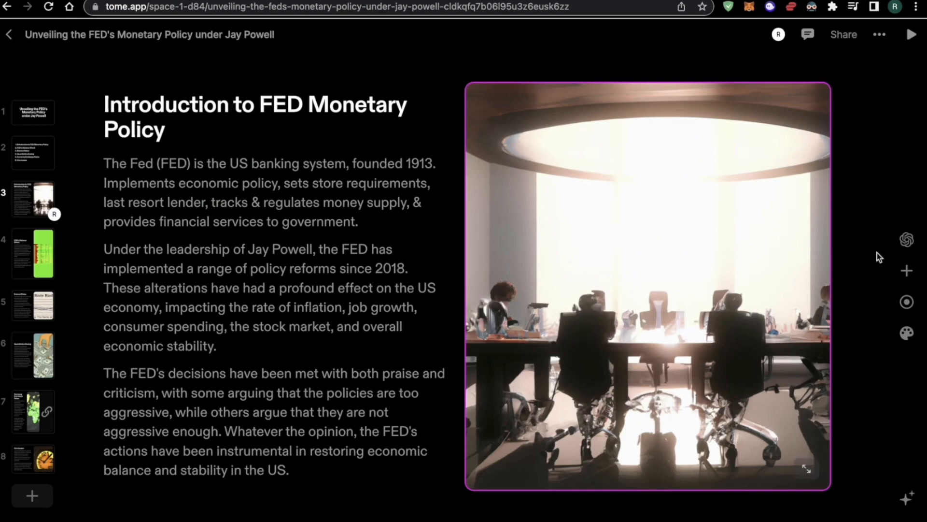
# Generate new DALL·E images for the slide picture from the existing prompt
pyautogui.click(906, 240)
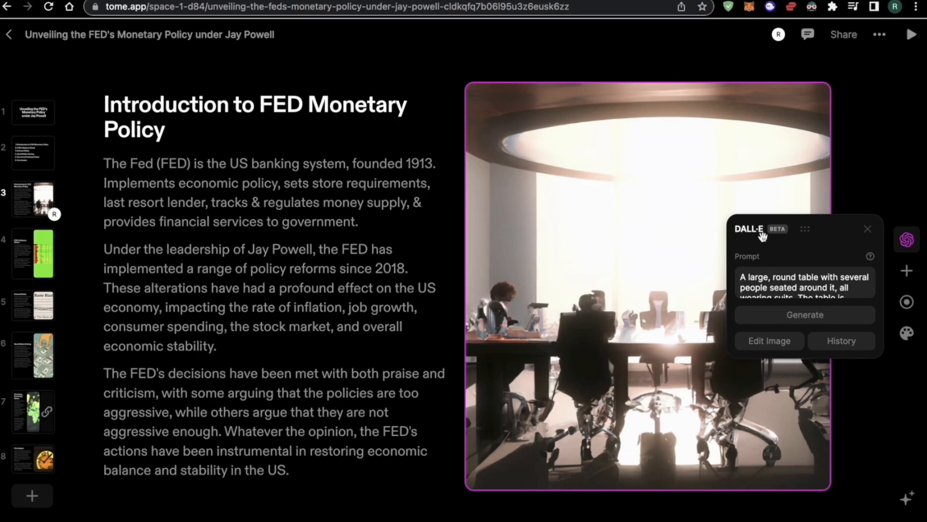
pyautogui.scroll(-5, 792, 285)
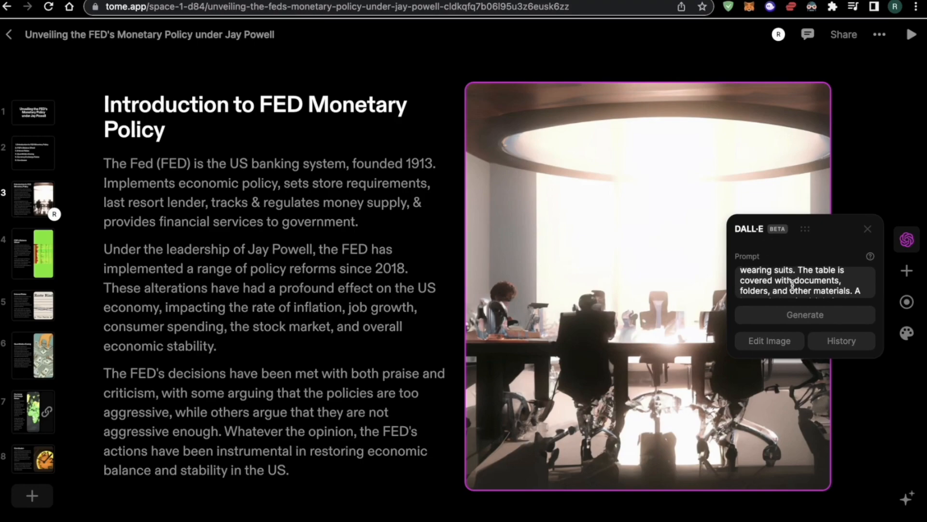
pyautogui.scroll(-2, 795, 285)
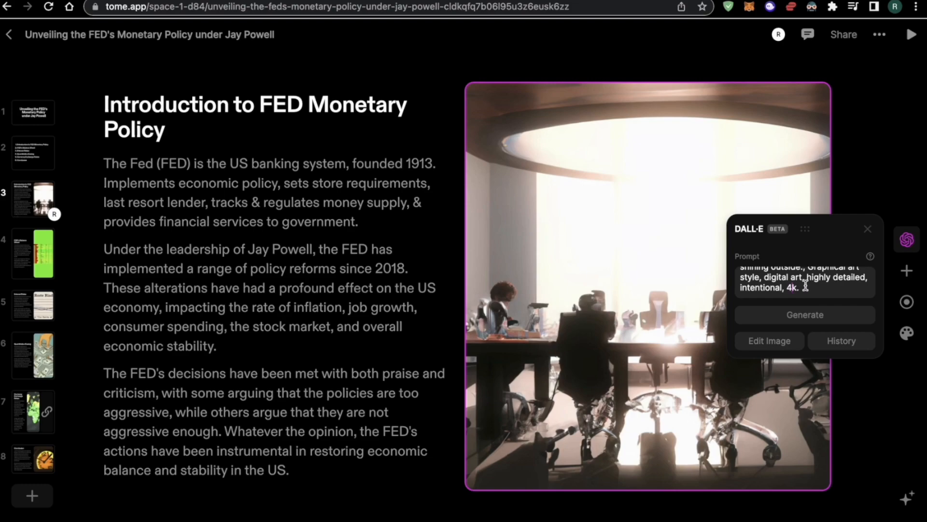
pyautogui.scroll(7, 804, 285)
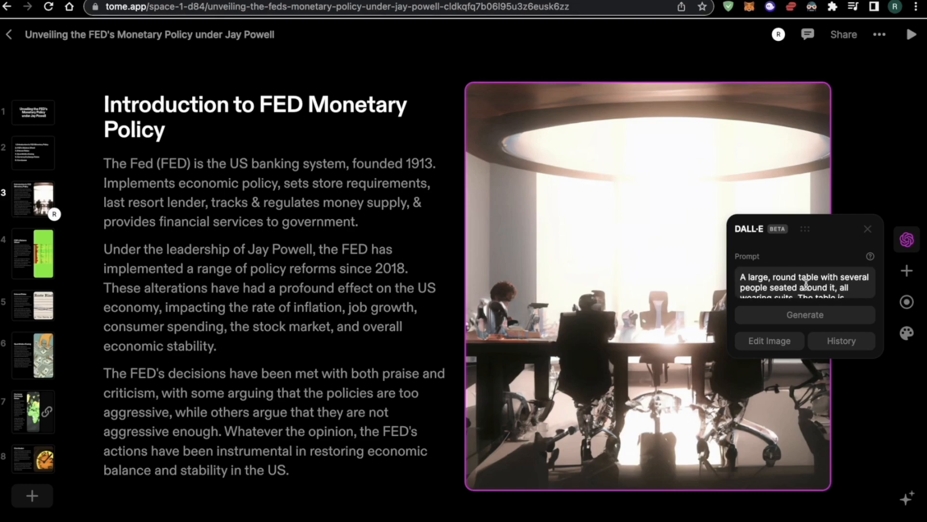
pyautogui.scroll(-2, 811, 283)
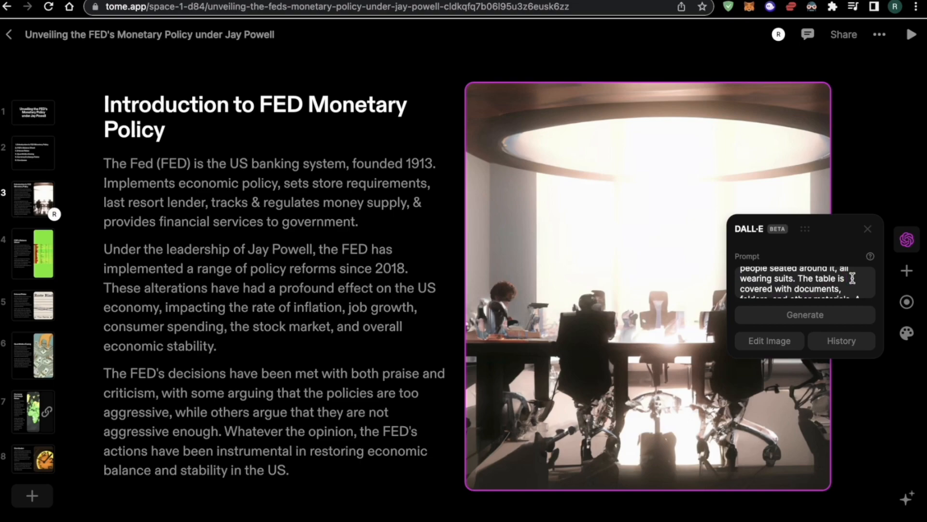
pyautogui.scroll(-5, 853, 277)
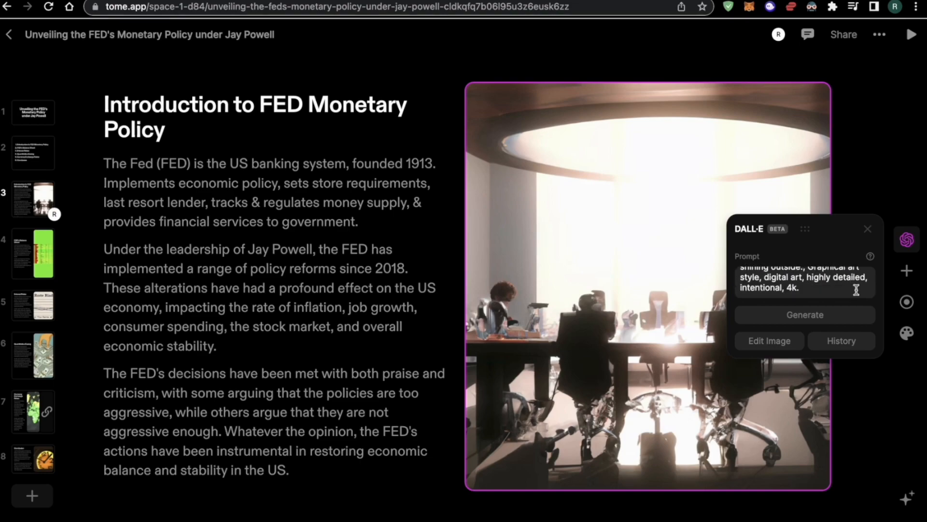
pyautogui.click(805, 315)
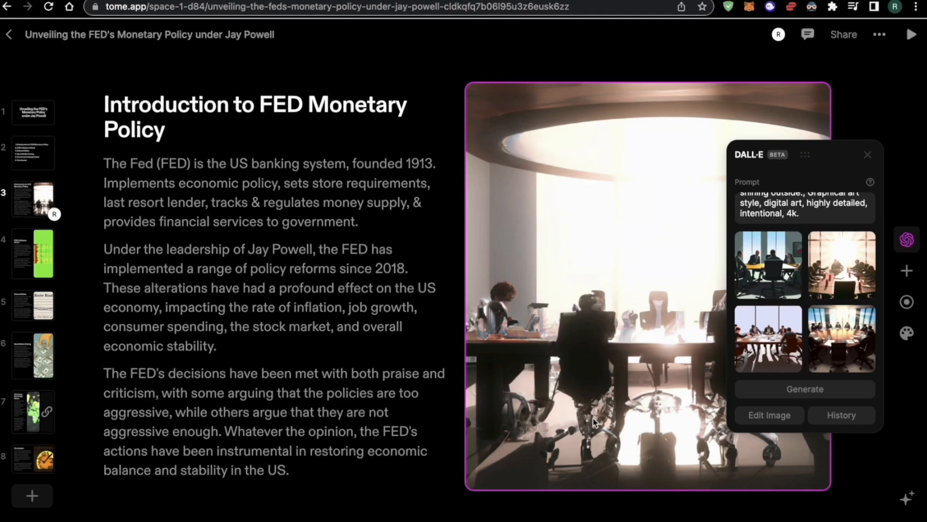
# Apply the sunlit round conference table image to the slide
pyautogui.click(771, 285)
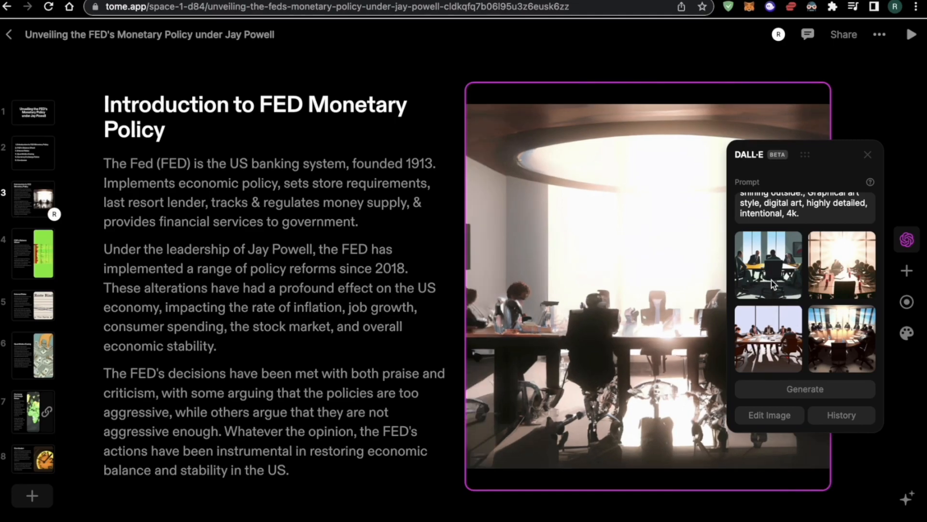
pyautogui.click(772, 277)
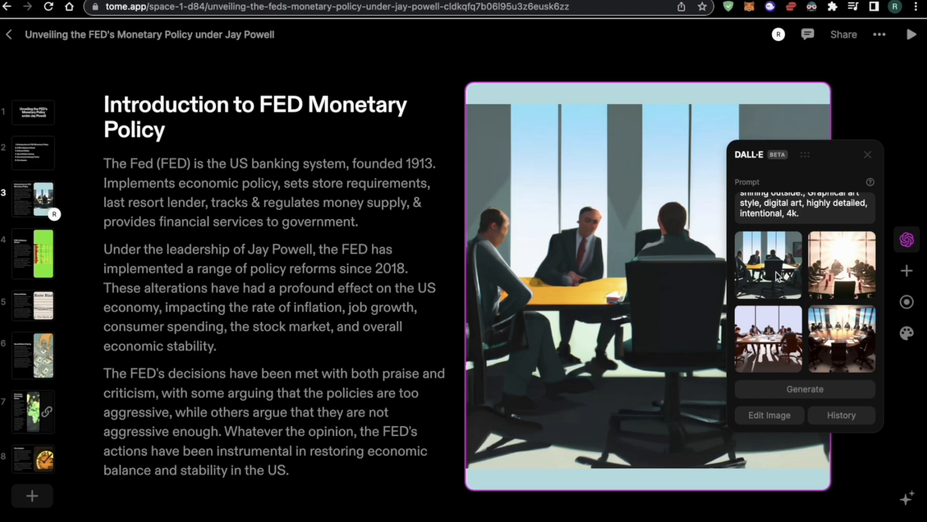
pyautogui.click(845, 326)
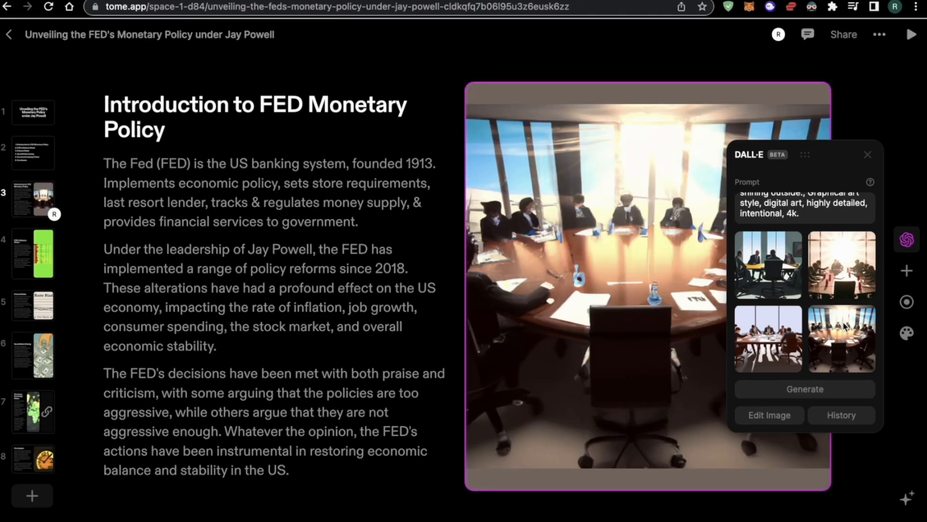
pyautogui.click(853, 287)
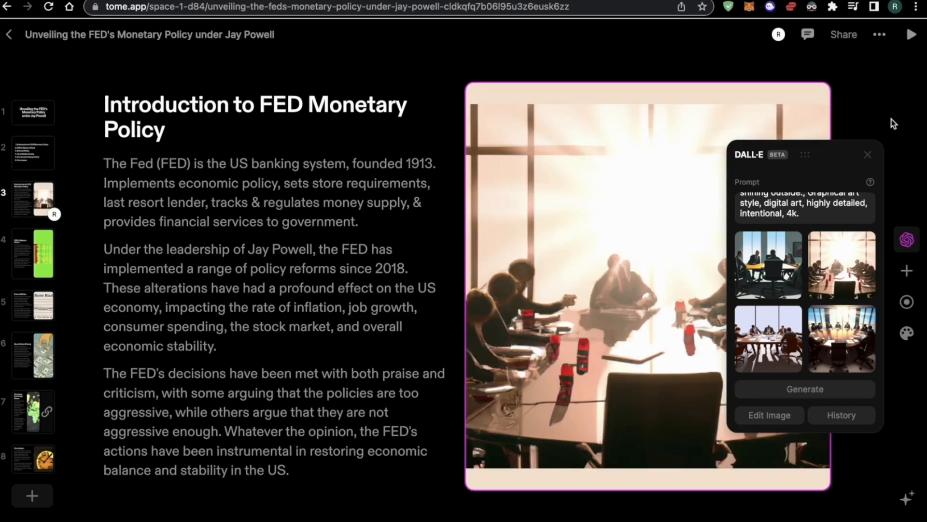
pyautogui.click(867, 155)
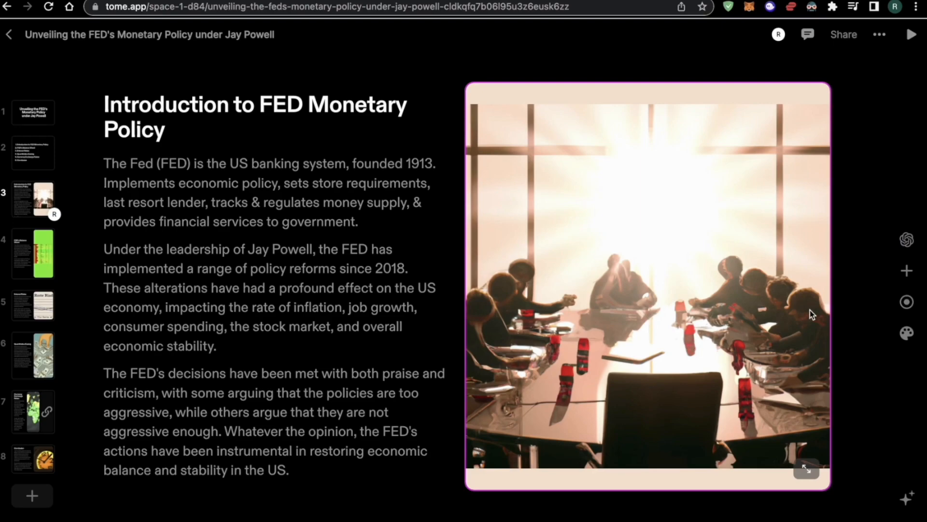
# Try a table with extra rows on the introduction slide, then delete it
pyautogui.click(906, 279)
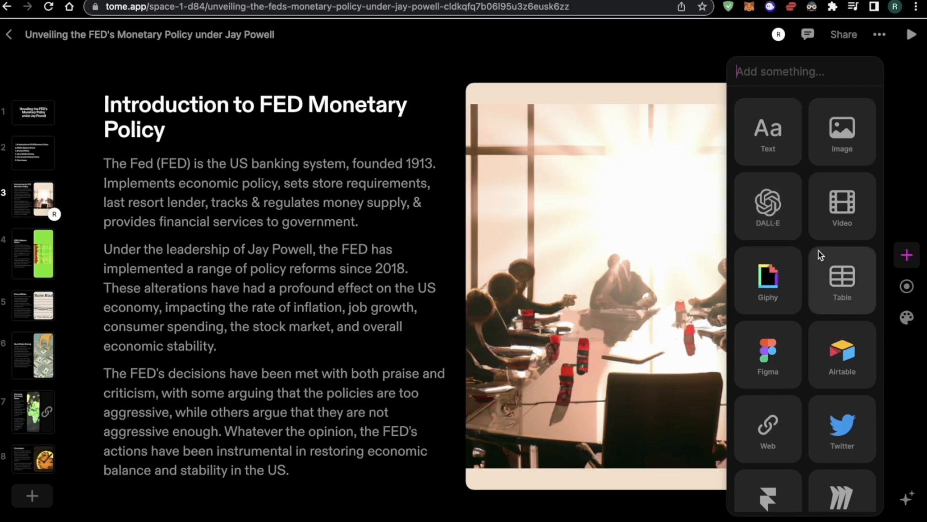
pyautogui.click(842, 278)
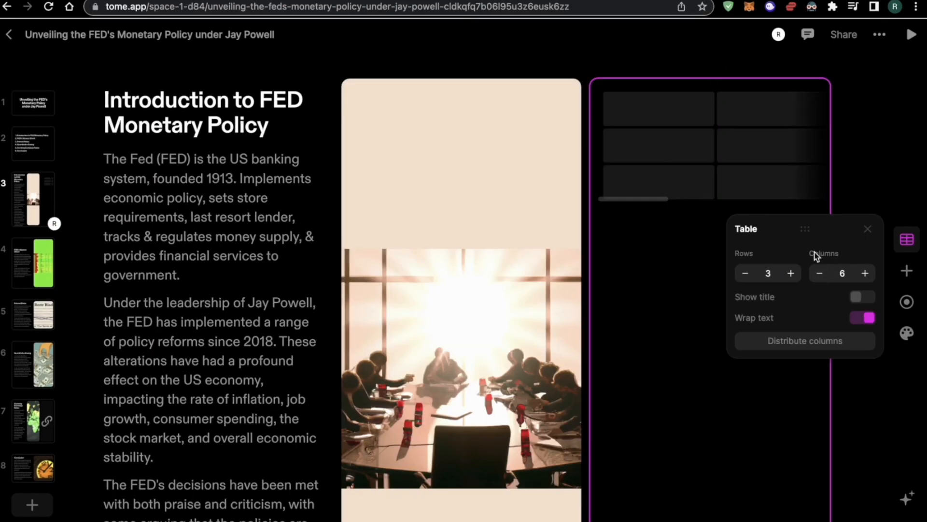
pyautogui.click(790, 274)
pyautogui.click(790, 273)
pyautogui.click(791, 274)
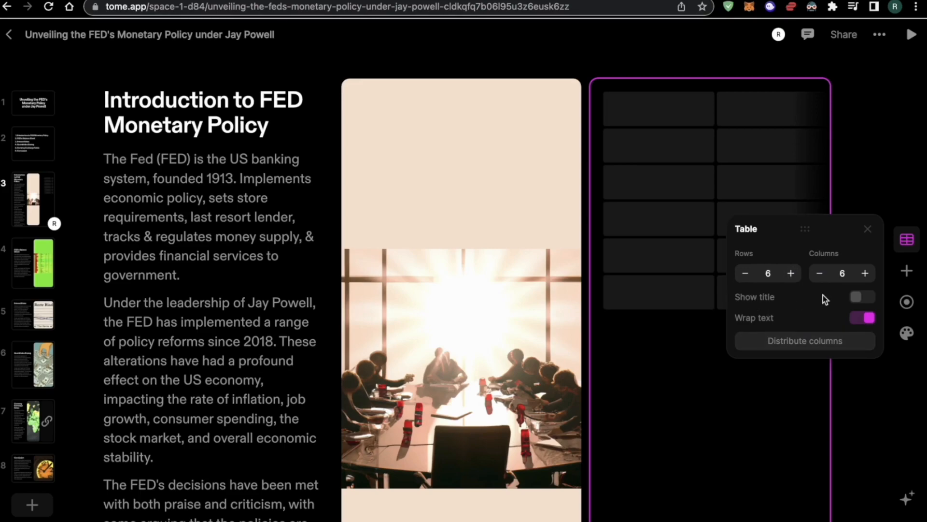
pyautogui.scroll(-4, 653, 257)
pyautogui.scroll(4, 652, 258)
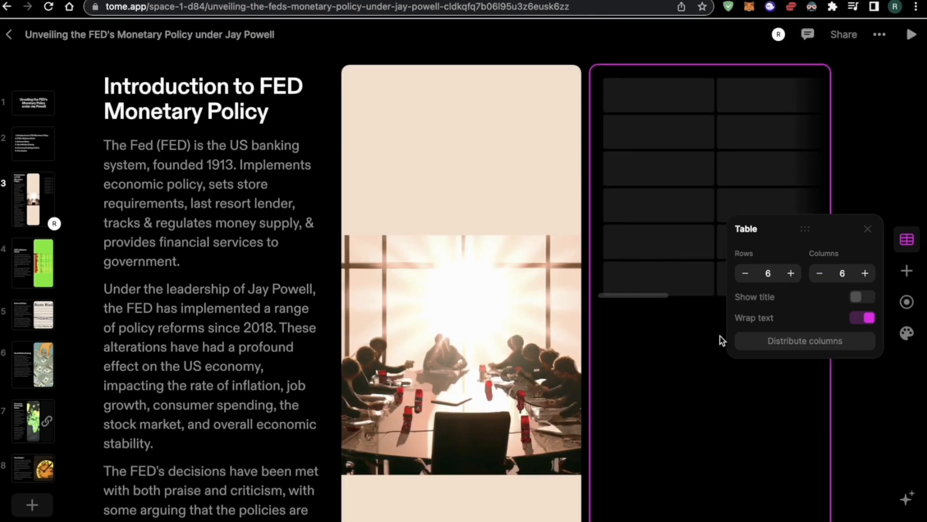
pyautogui.press('Delete')
pyautogui.click(907, 255)
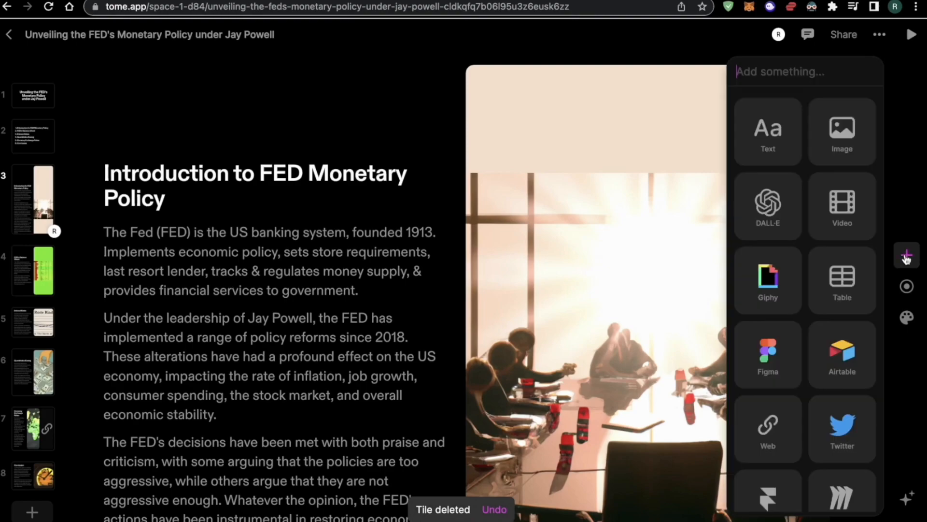
pyautogui.scroll(-1, 781, 344)
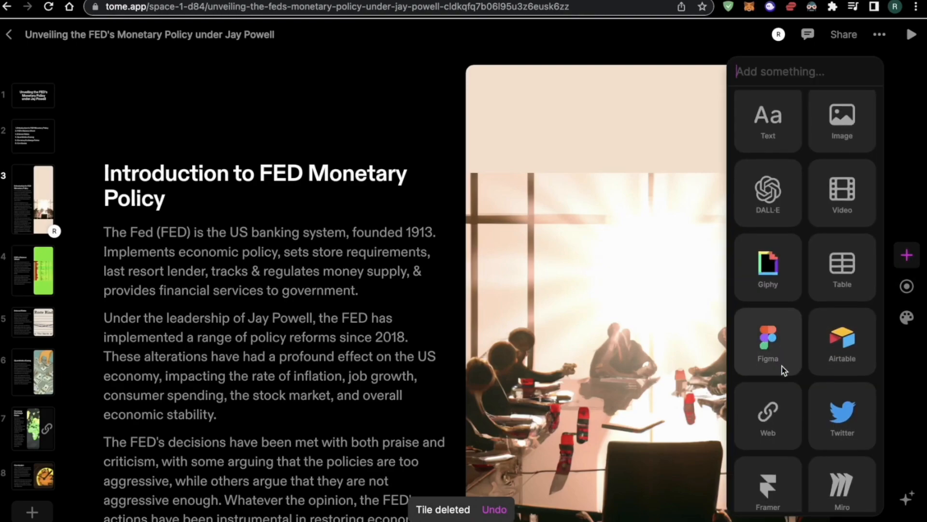
pyautogui.scroll(-3, 828, 361)
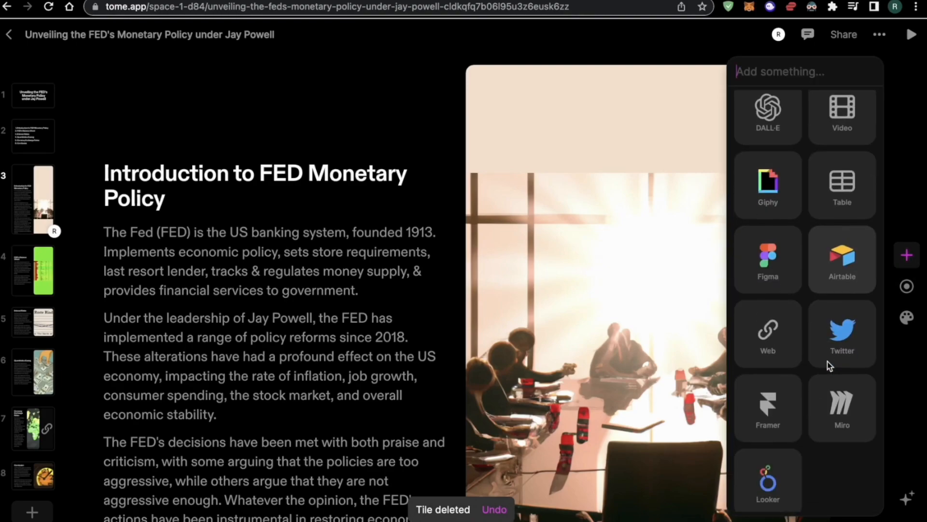
# Browse the slides and land on slide 7, Currency Exchange Rates
pyautogui.click(52, 317)
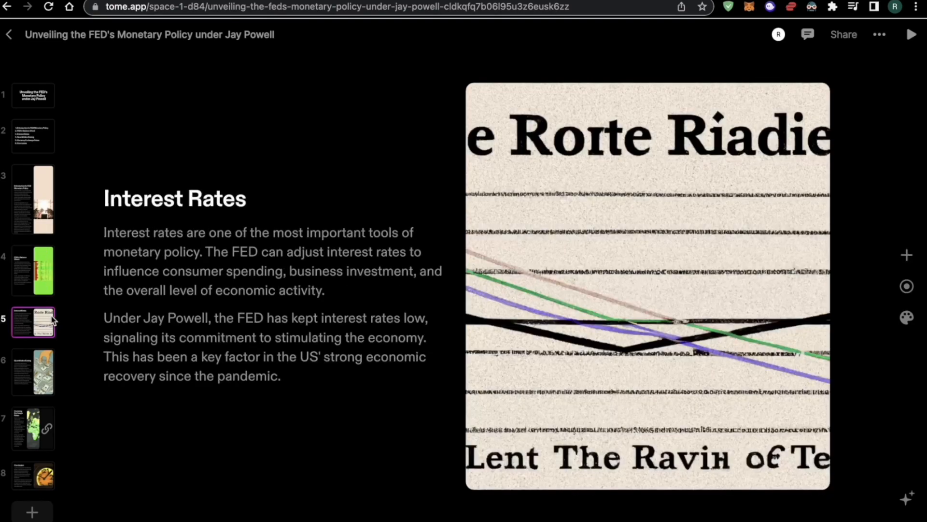
pyautogui.click(28, 141)
pyautogui.click(25, 176)
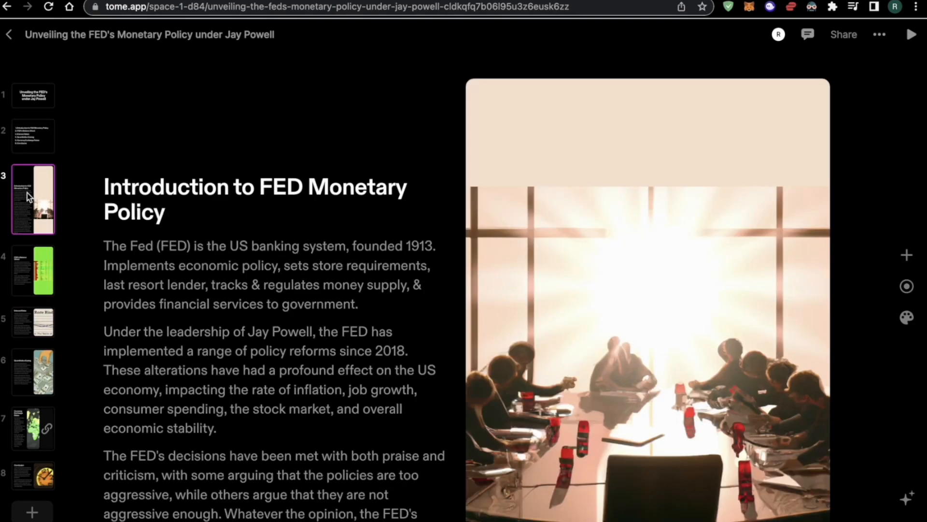
pyautogui.click(37, 333)
pyautogui.click(37, 365)
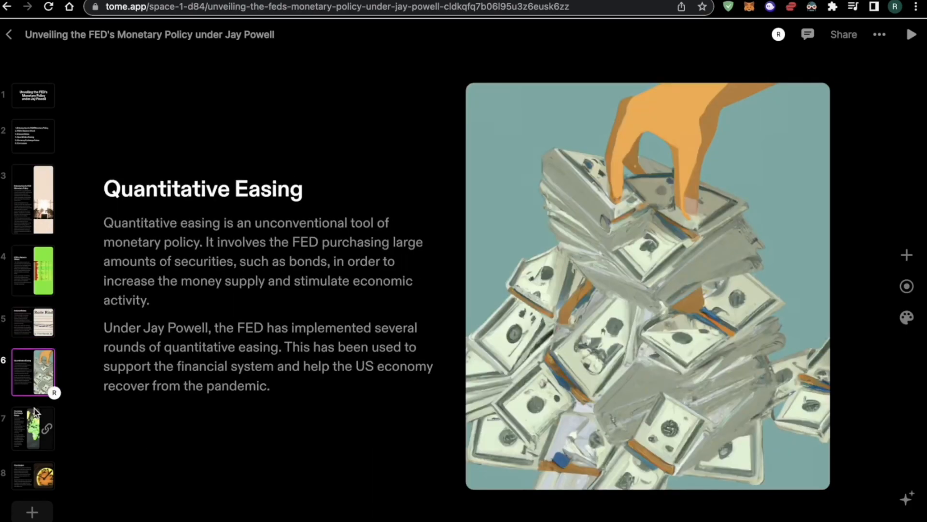
pyautogui.click(35, 410)
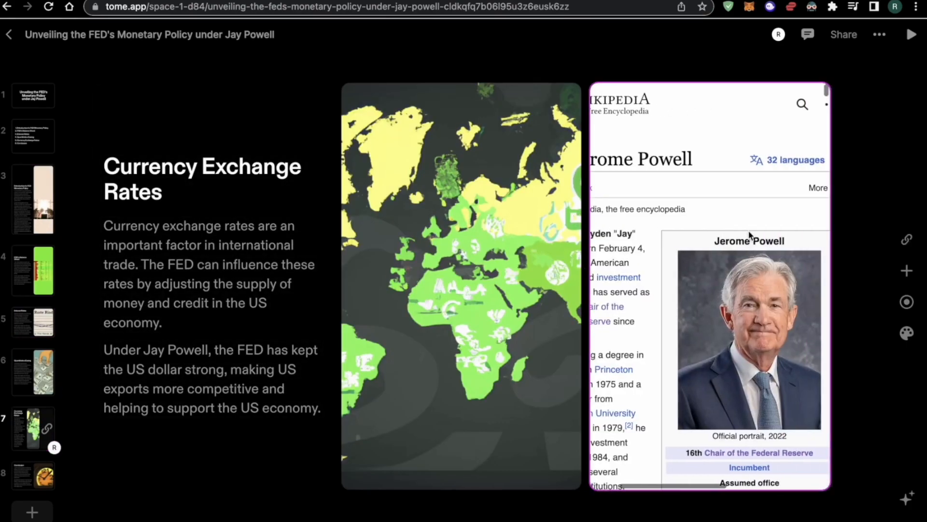
# Insert an empty web embed tile, then delete it
pyautogui.click(907, 270)
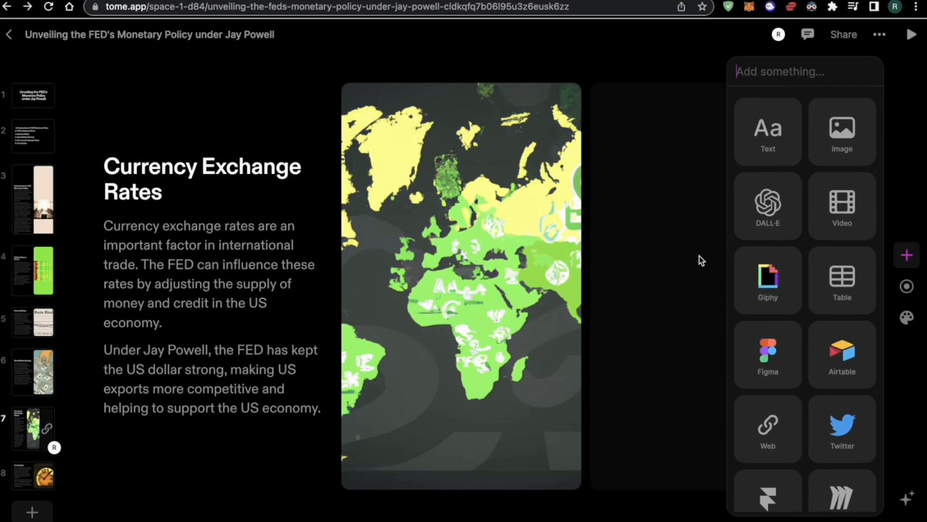
pyautogui.click(768, 431)
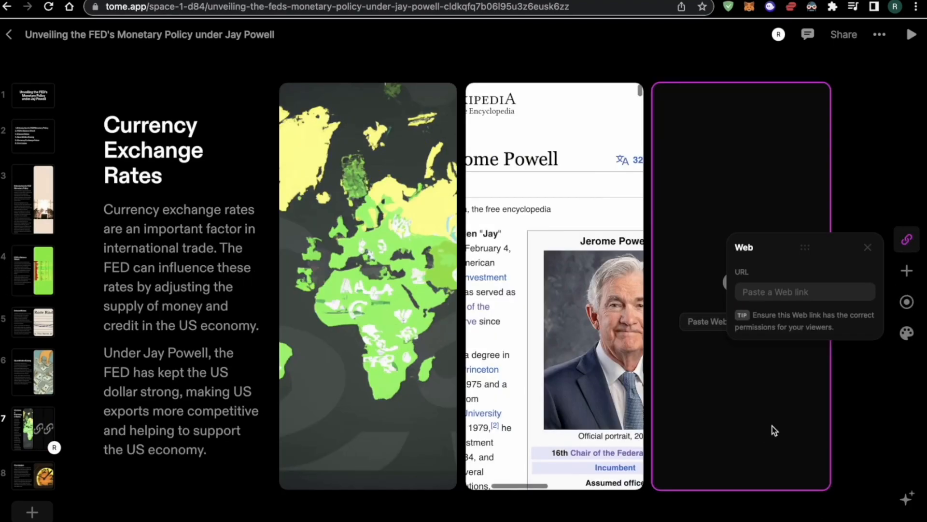
pyautogui.click(867, 247)
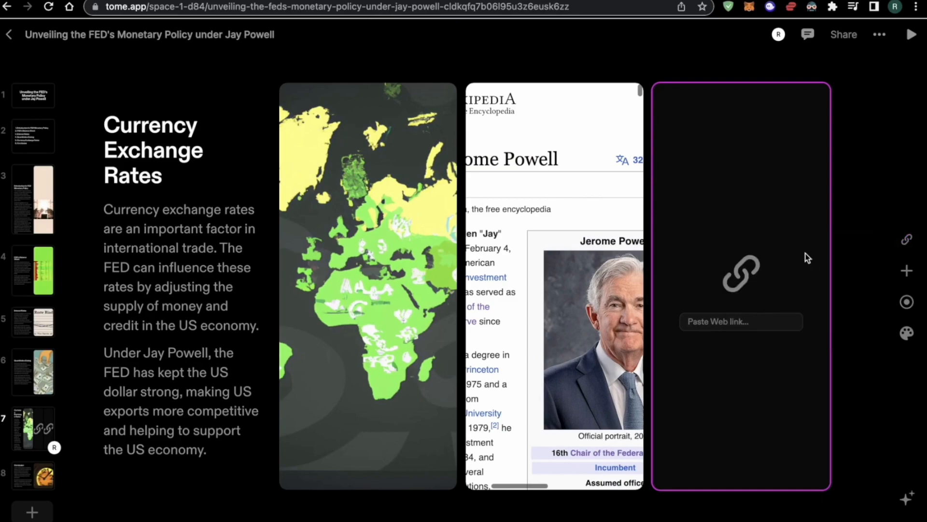
pyautogui.press('BackSpace')
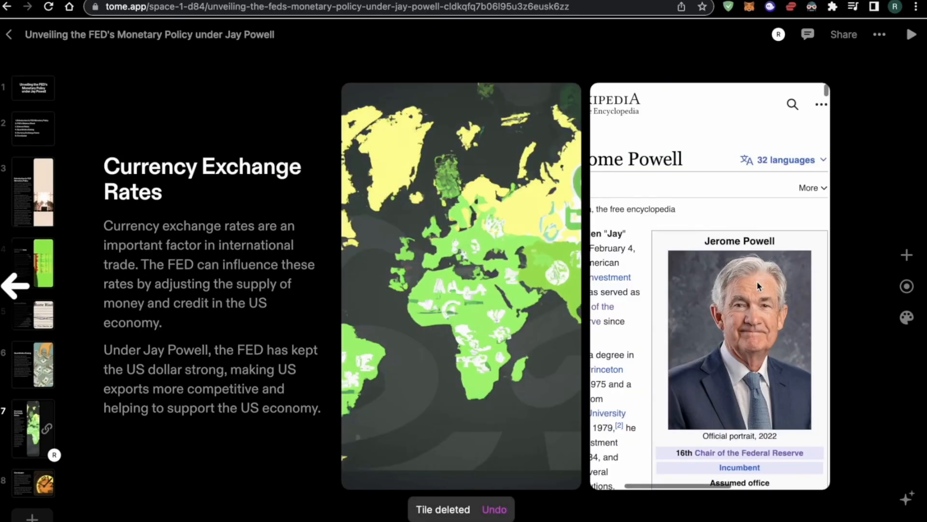
# Scroll through the Wikipedia article embed beside the world map
pyautogui.click(697, 294)
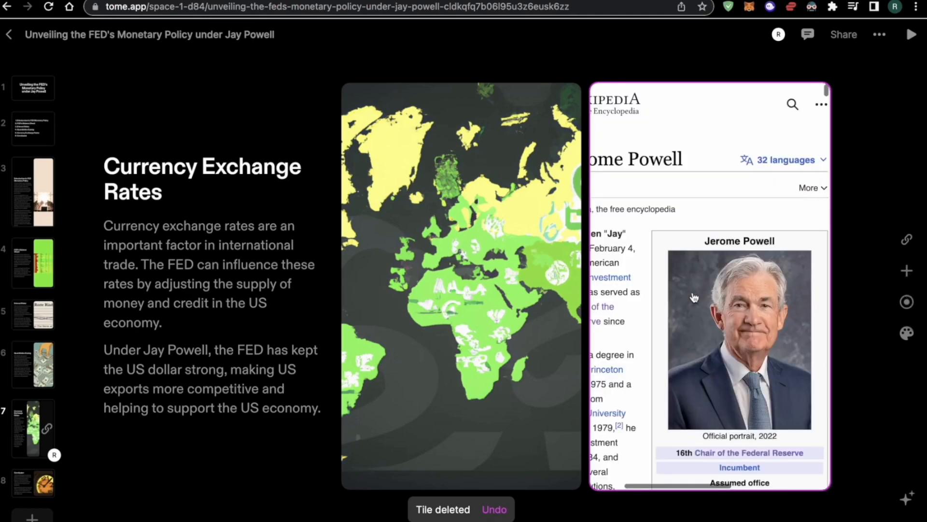
pyautogui.hscroll(-3, 691, 195)
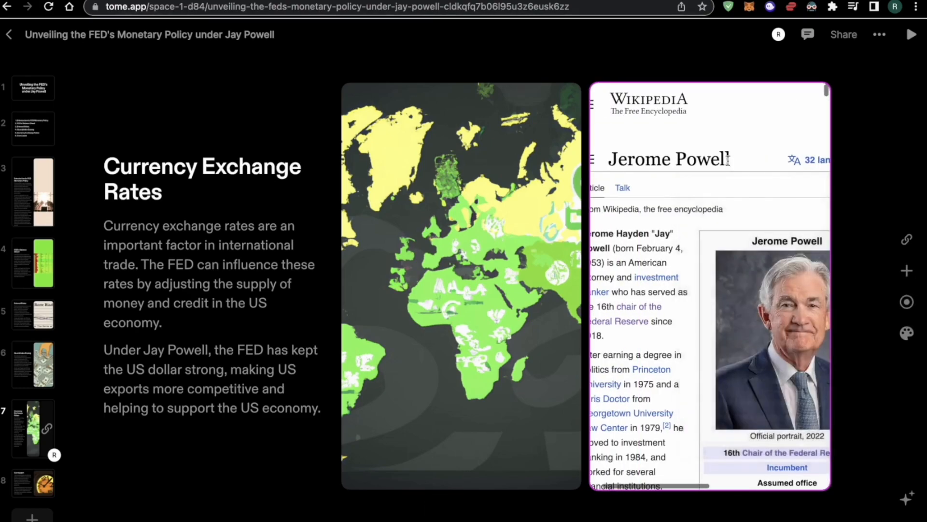
pyautogui.scroll(-15, 668, 248)
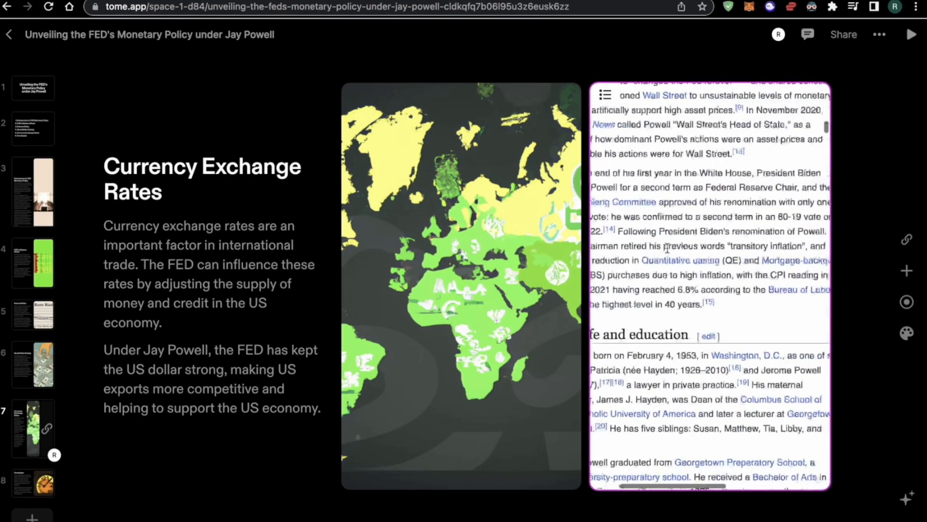
pyautogui.scroll(-5, 668, 248)
pyautogui.hscroll(-2, 668, 248)
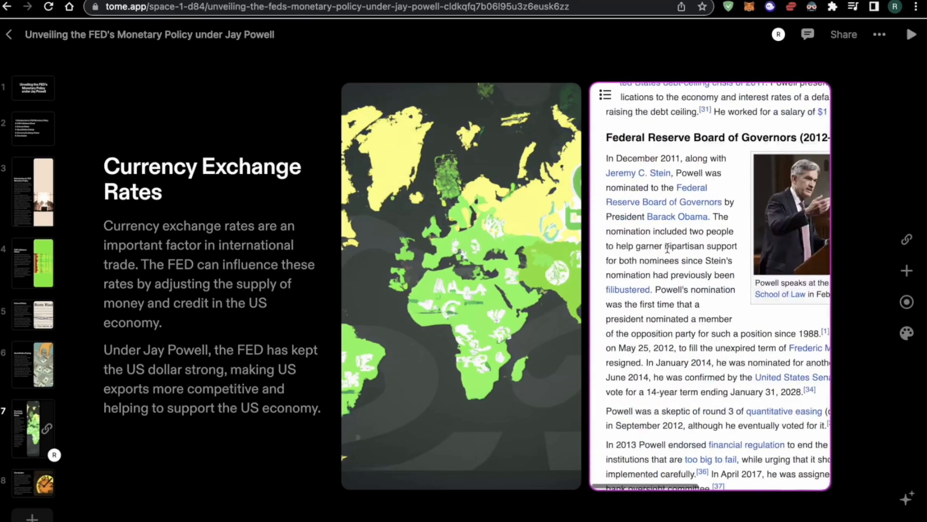
pyautogui.hscroll(1, 668, 248)
pyautogui.scroll(15, 692, 263)
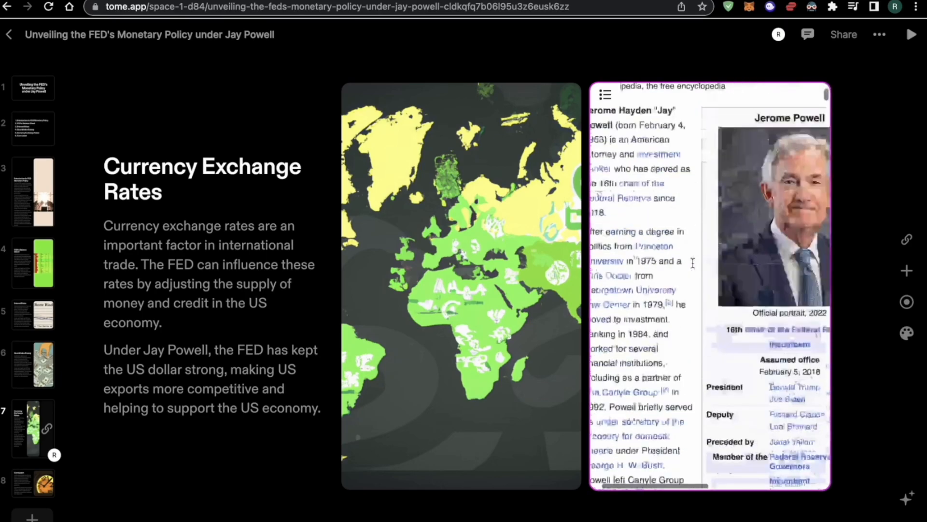
pyautogui.scroll(-2, 692, 261)
pyautogui.hscroll(3, 691, 262)
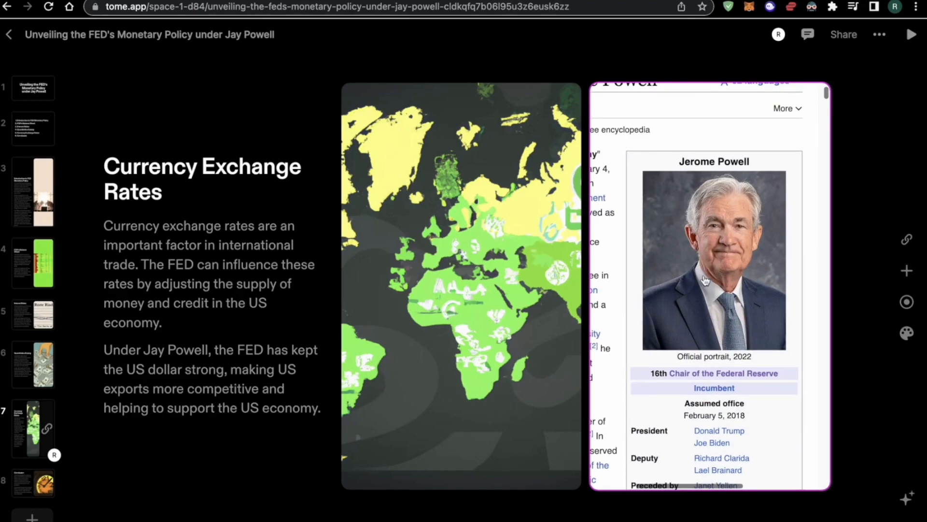
pyautogui.rightClick(816, 182)
pyautogui.click(879, 152)
pyautogui.rightClick(689, 136)
pyautogui.click(894, 285)
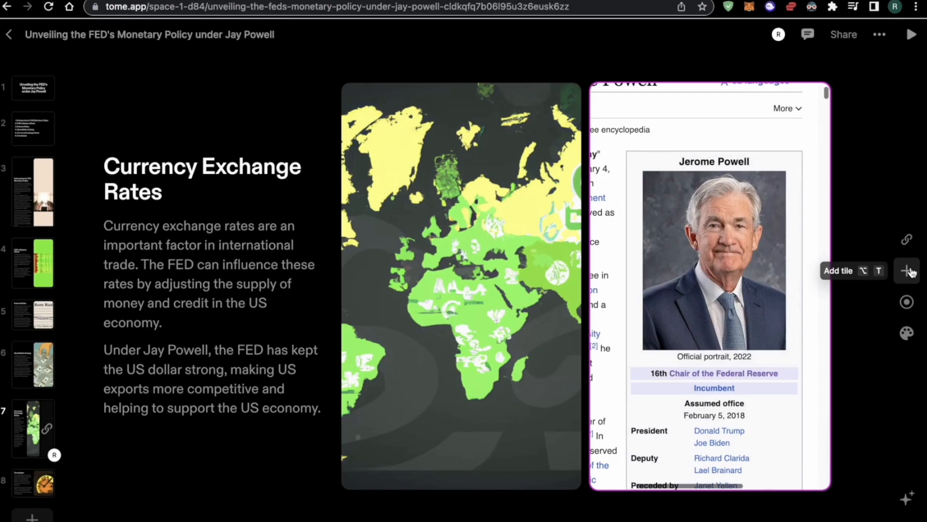
# On slide 8, Conclusion, add an empty Twitter tile and delete it
pyautogui.click(910, 271)
pyautogui.scroll(-3, 776, 350)
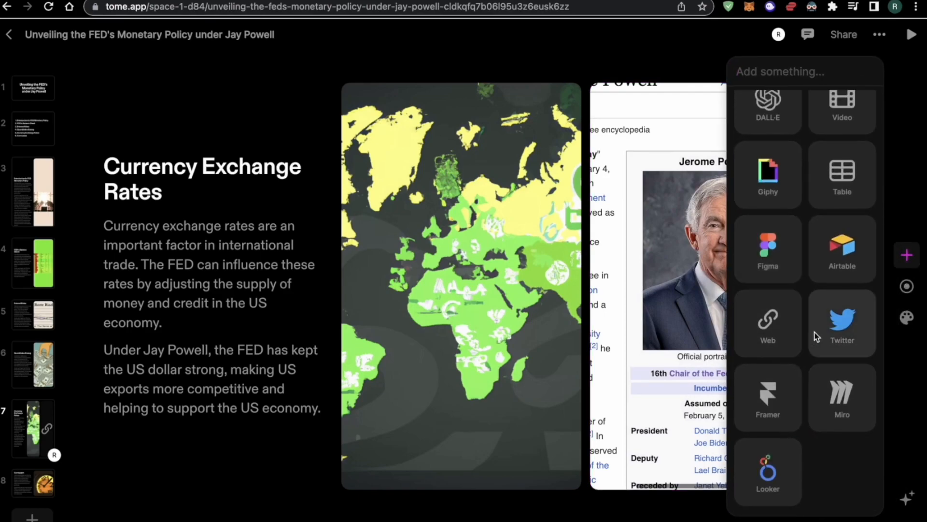
pyautogui.click(32, 483)
pyautogui.click(907, 255)
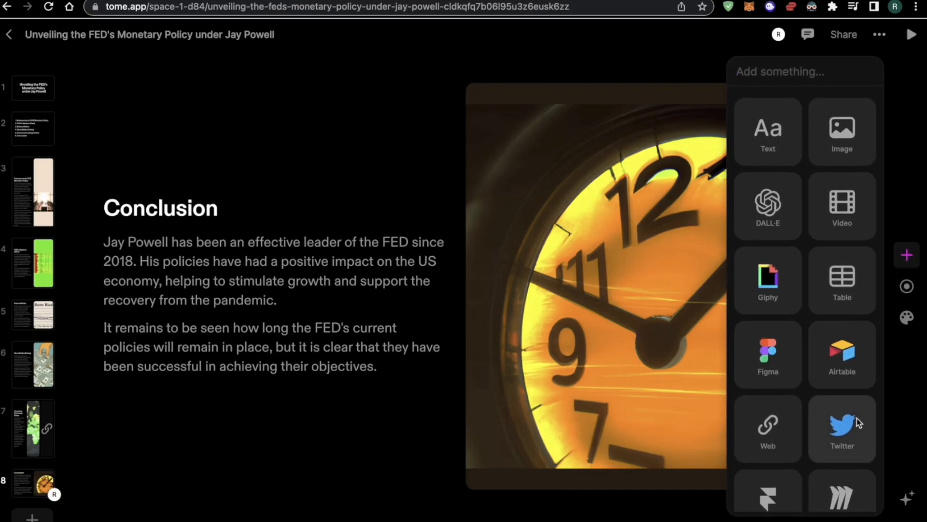
pyautogui.click(850, 425)
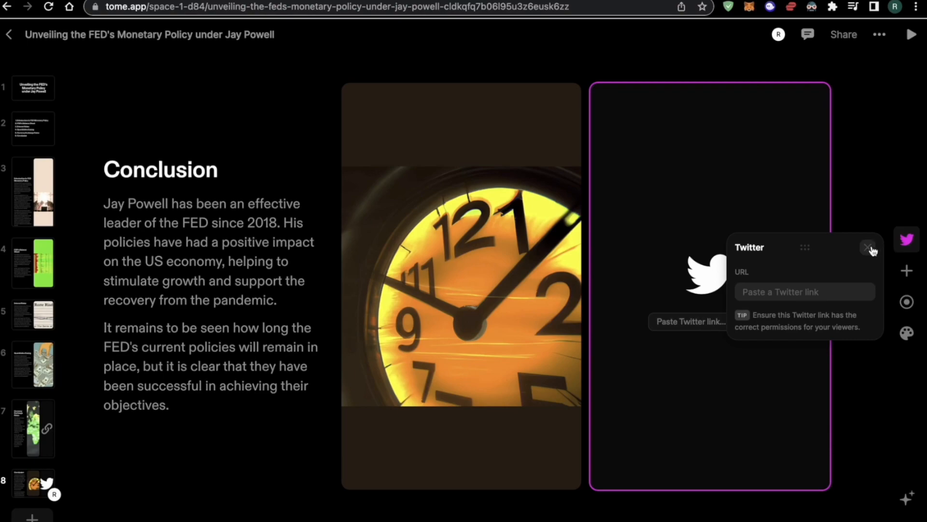
pyautogui.press('Delete')
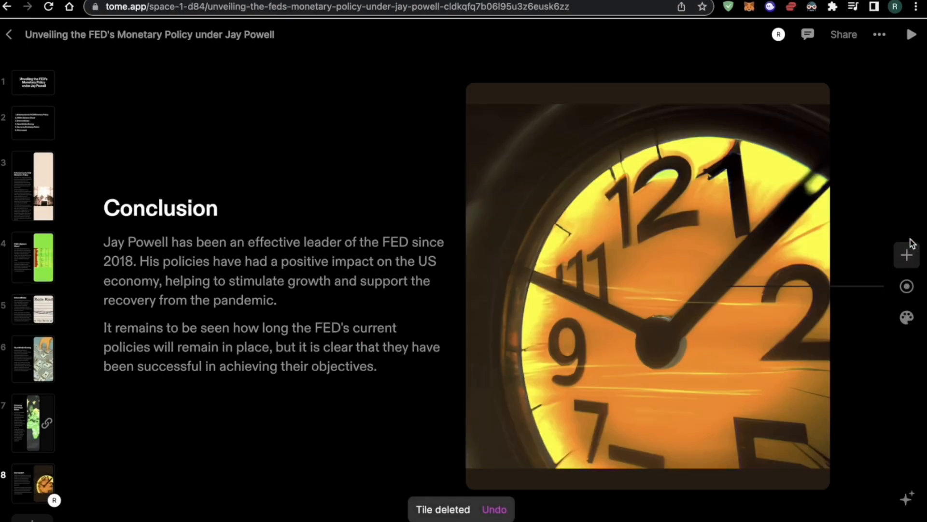
# Add a Framer embed tile and delete it, leaving only the clock image
pyautogui.click(906, 254)
pyautogui.scroll(-2, 802, 359)
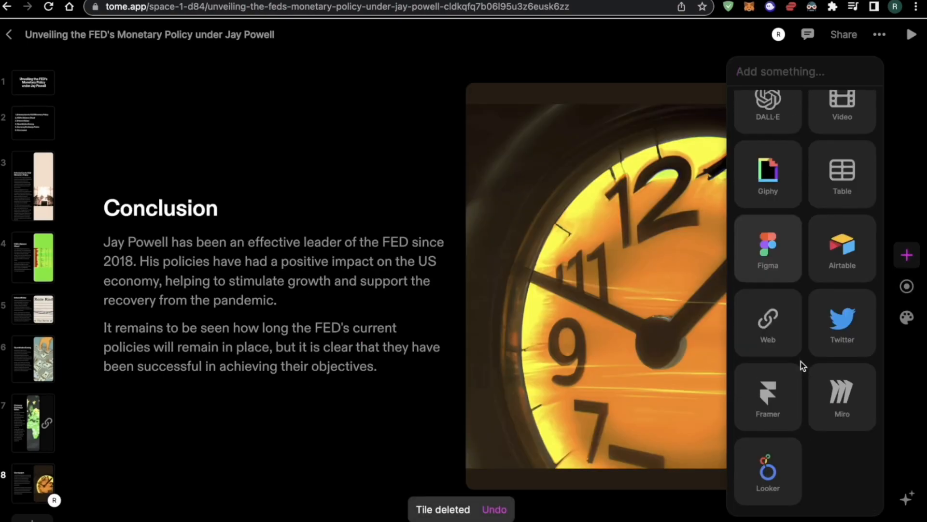
pyautogui.click(774, 418)
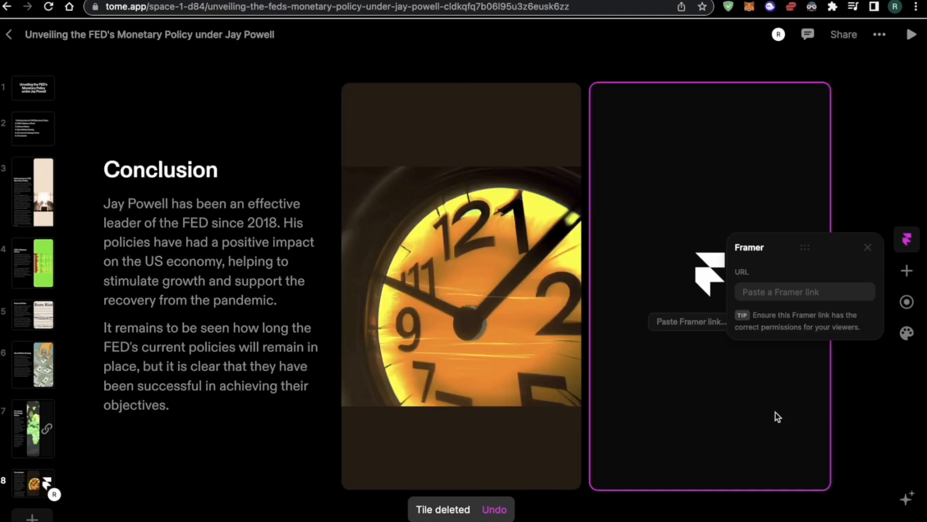
pyautogui.click(871, 249)
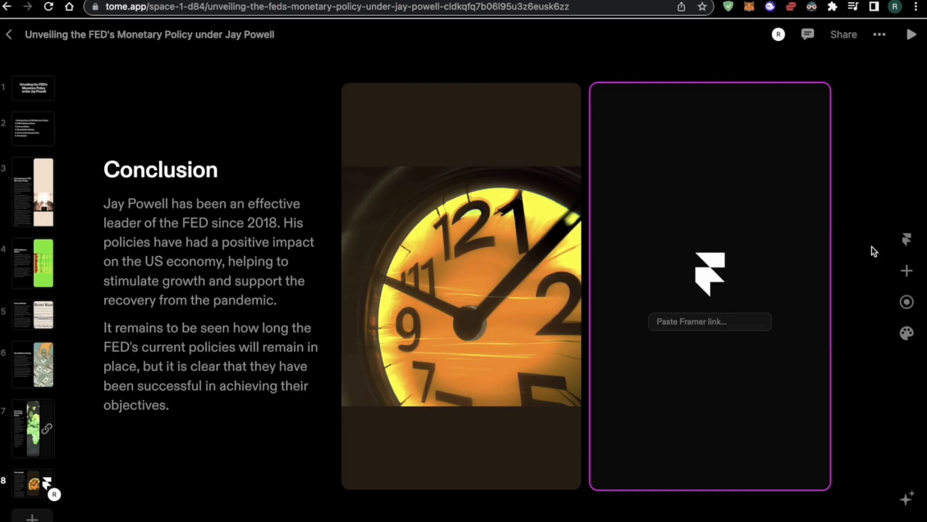
pyautogui.press('BackSpace')
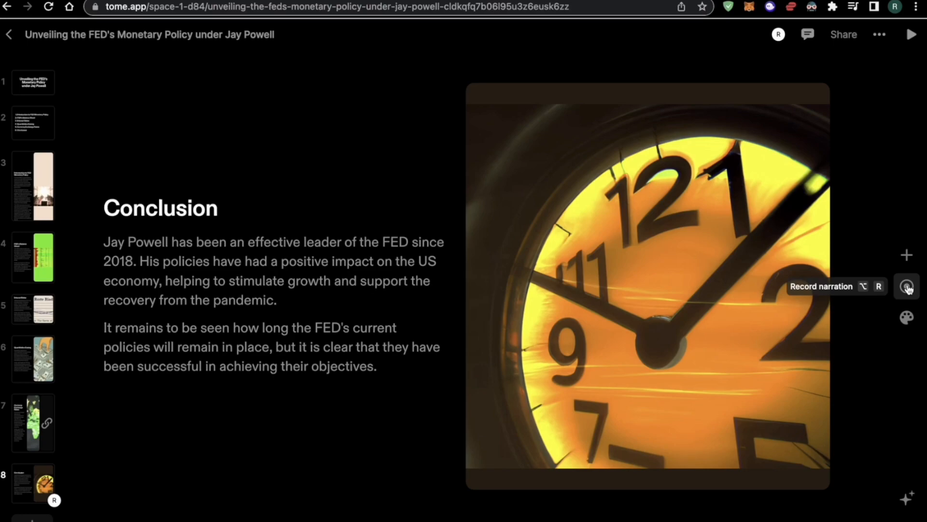
# Step through slides 1 to 4, ending on FED's Balance Sheet
pyautogui.click(34, 86)
pyautogui.click(29, 128)
pyautogui.click(32, 172)
pyautogui.click(41, 277)
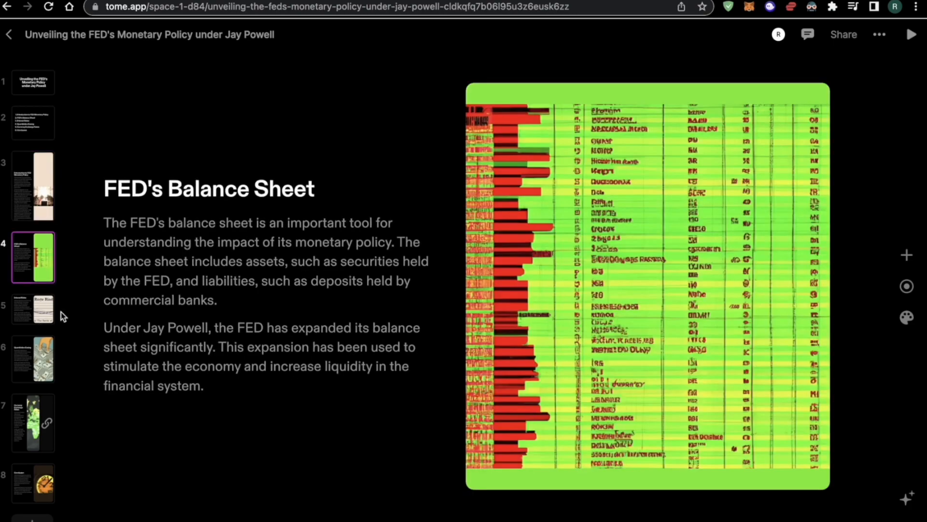
# Abandon the narration recording by blocking camera and microphone access, then open the theme settings
pyautogui.click(908, 286)
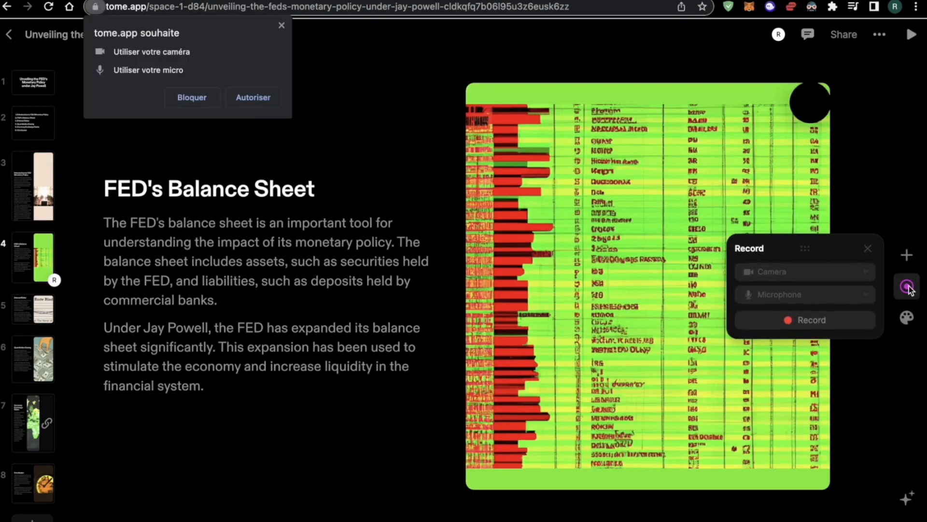
pyautogui.click(193, 98)
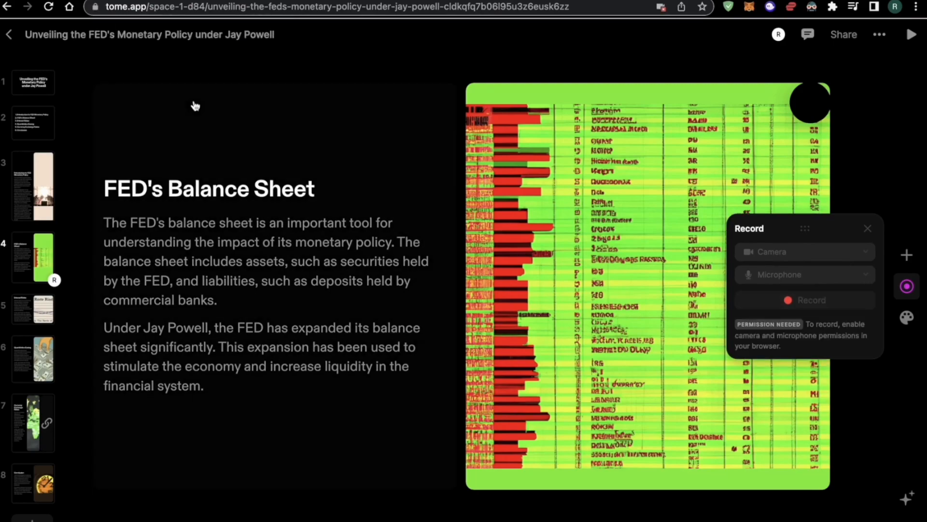
pyautogui.click(870, 226)
pyautogui.click(907, 317)
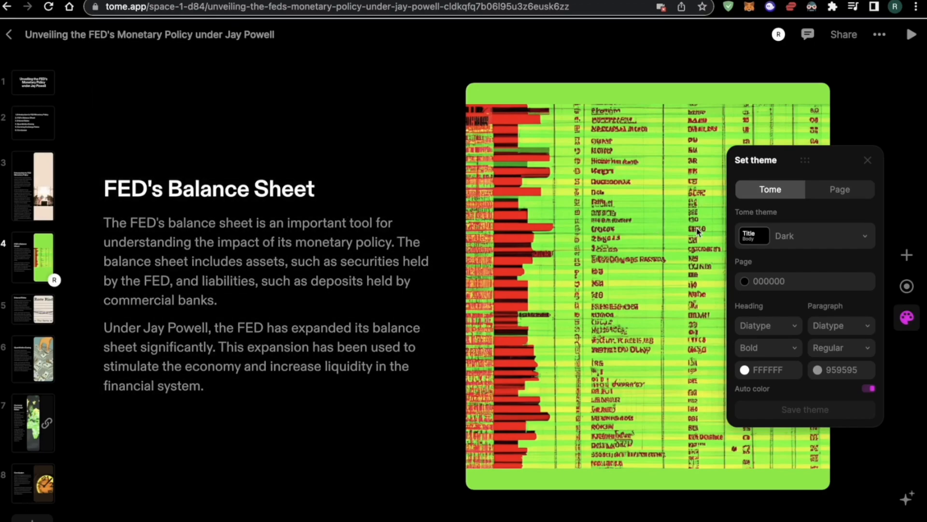
# Try the Light and Dune themes, settle on Neptune, and view slides 2 and 1
pyautogui.click(819, 230)
pyautogui.click(768, 288)
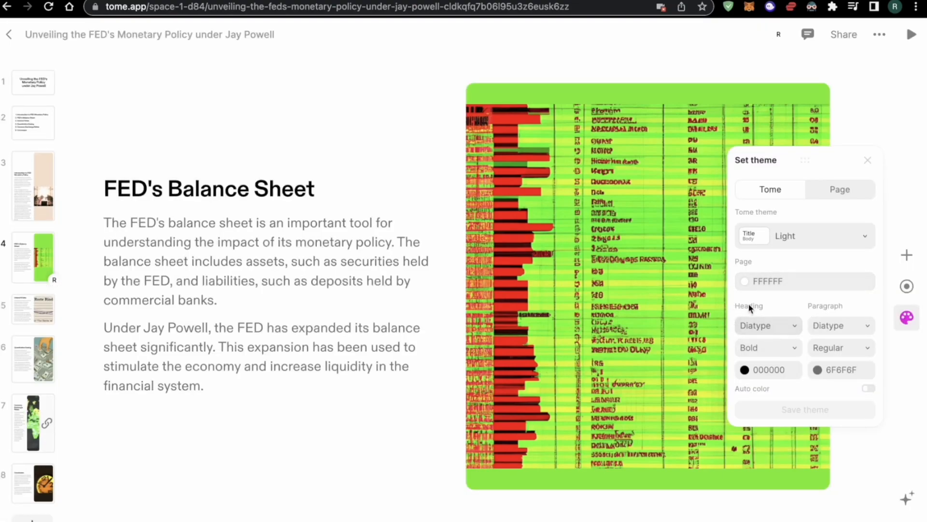
pyautogui.click(807, 239)
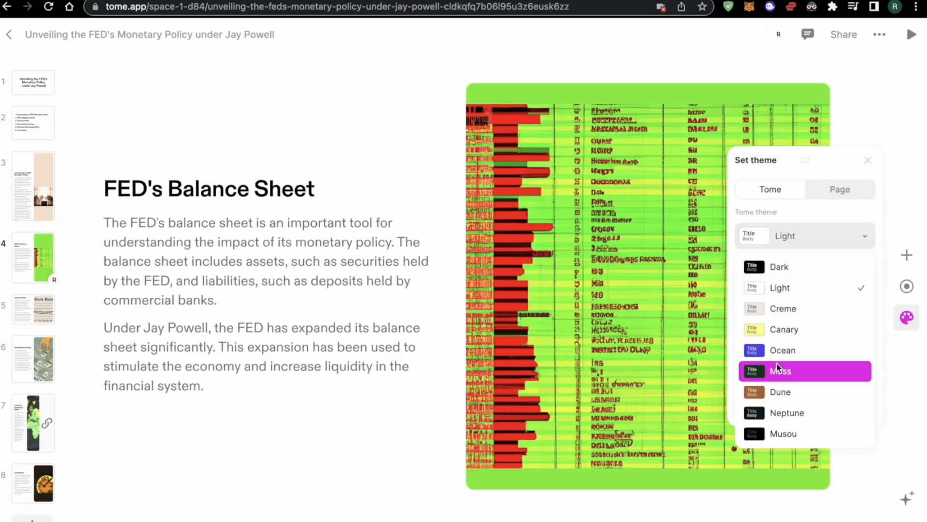
pyautogui.click(787, 389)
pyautogui.click(830, 241)
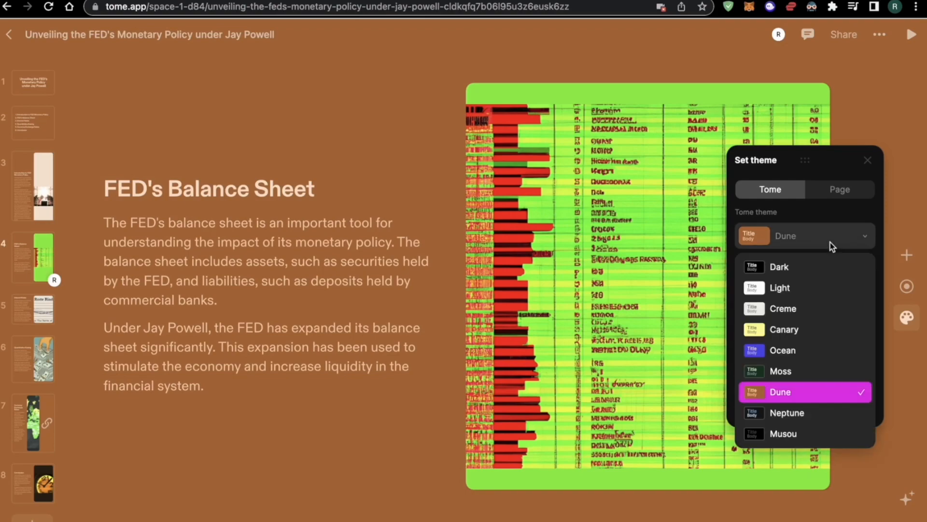
pyautogui.click(790, 414)
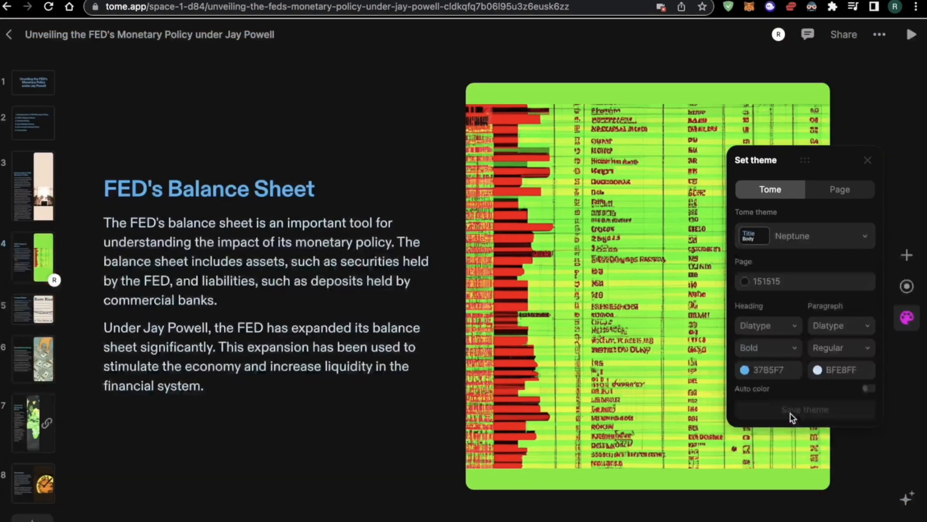
pyautogui.click(39, 120)
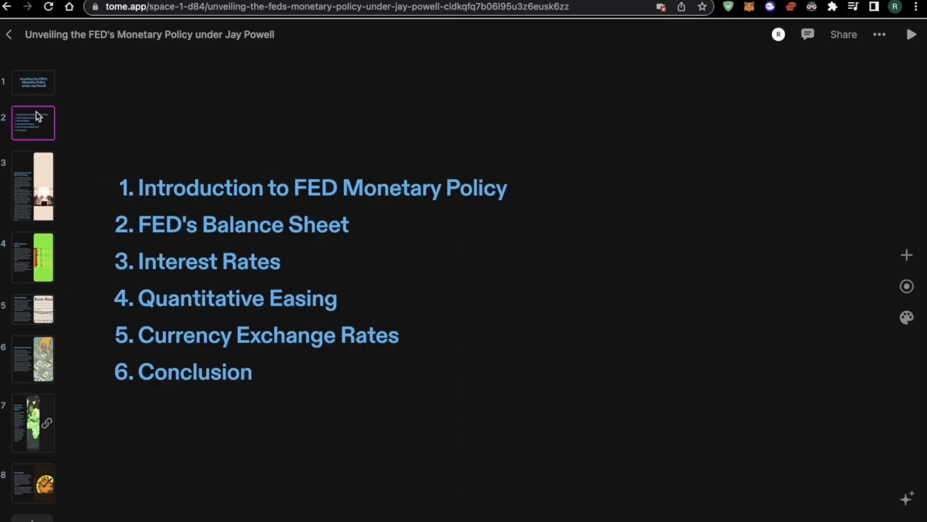
pyautogui.click(38, 85)
# Set the heading font to Lato and the paragraph weight to Bold
pyautogui.click(907, 317)
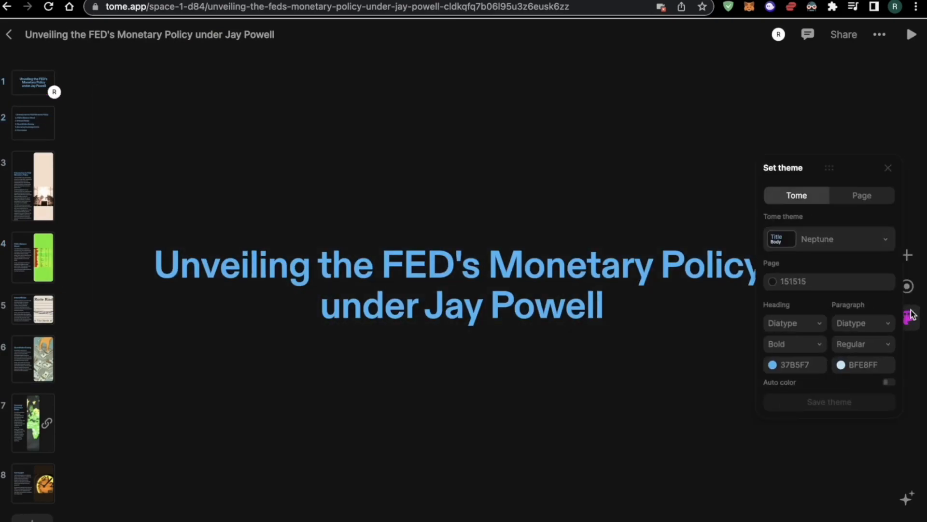
pyautogui.click(768, 326)
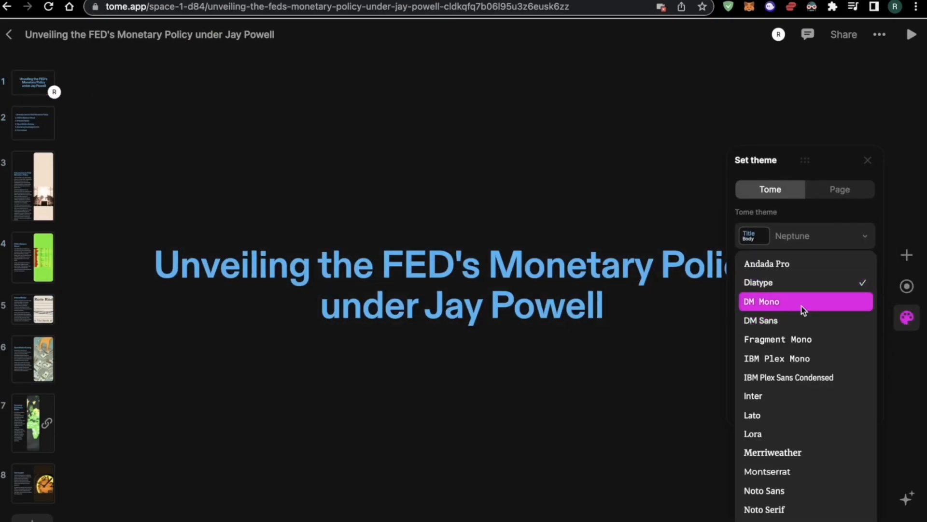
pyautogui.click(791, 413)
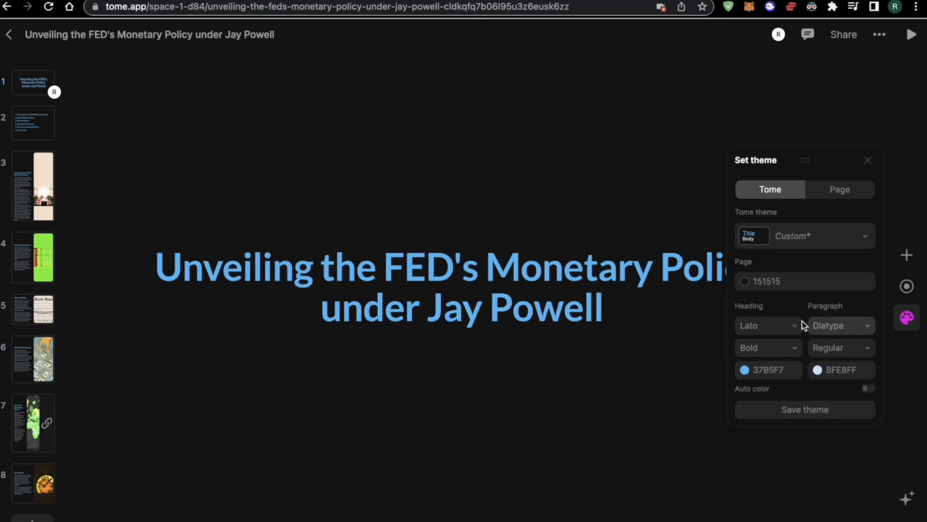
pyautogui.click(839, 346)
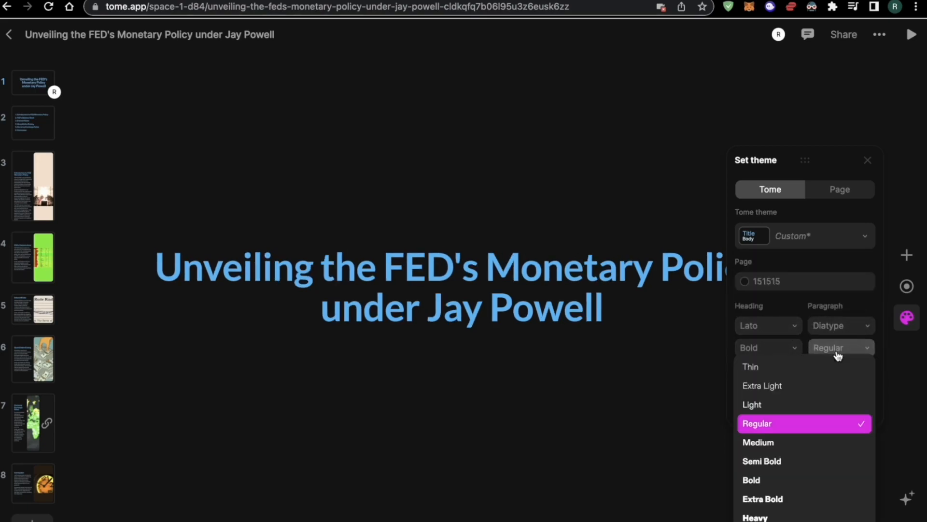
pyautogui.click(798, 479)
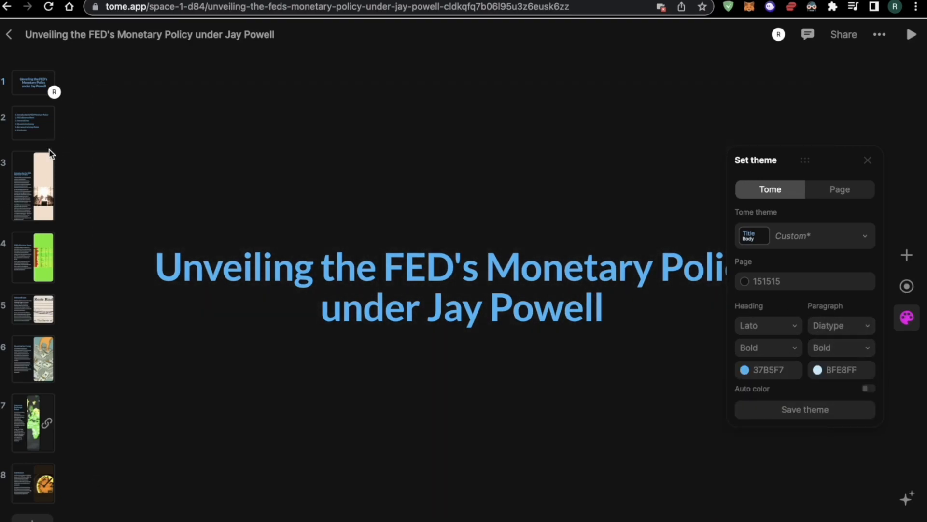
# On the introduction slide, change paragraph weight to Semi Bold, then Extra Light, without saving the theme
pyautogui.click(47, 159)
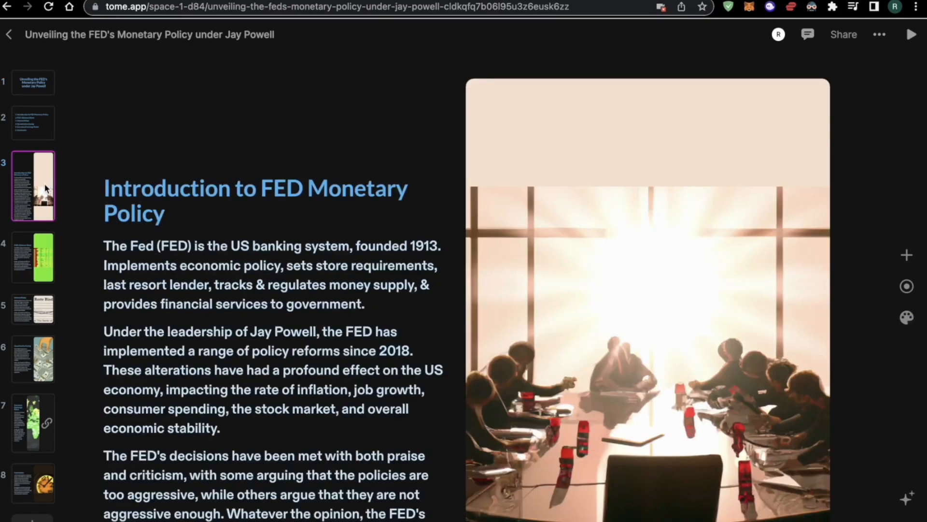
pyautogui.click(907, 317)
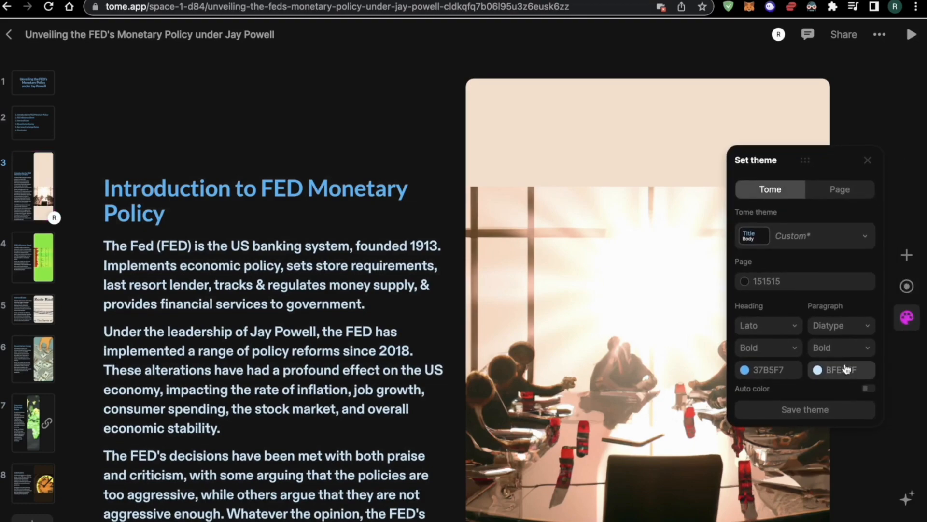
pyautogui.click(834, 346)
pyautogui.click(801, 461)
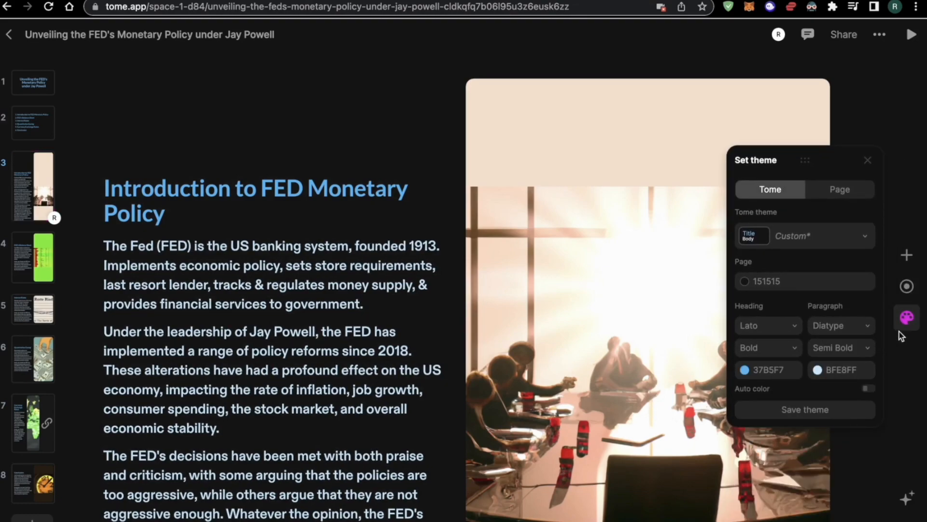
pyautogui.click(850, 349)
pyautogui.click(784, 382)
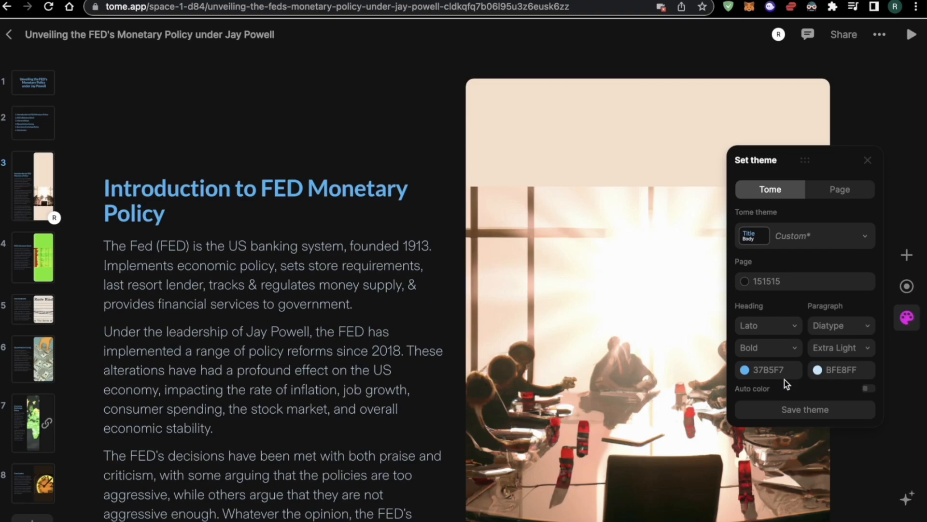
pyautogui.click(826, 413)
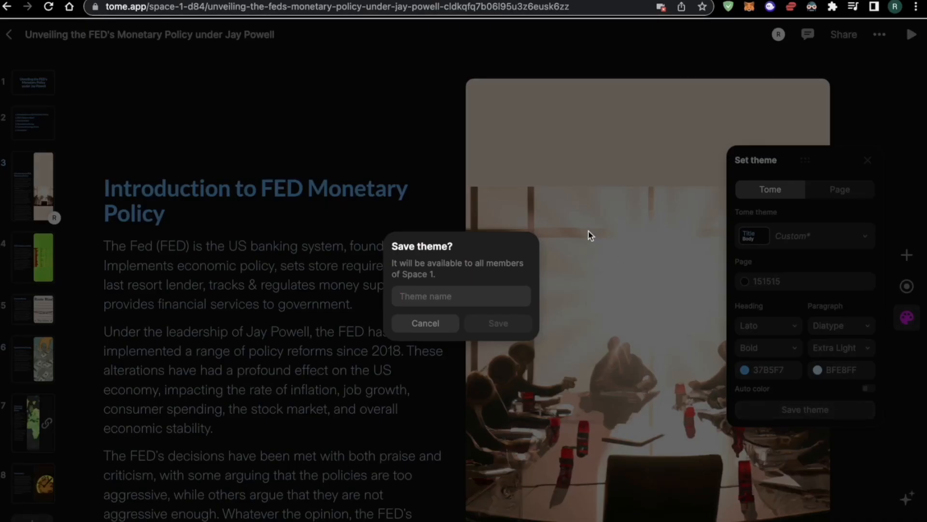
pyautogui.click(608, 178)
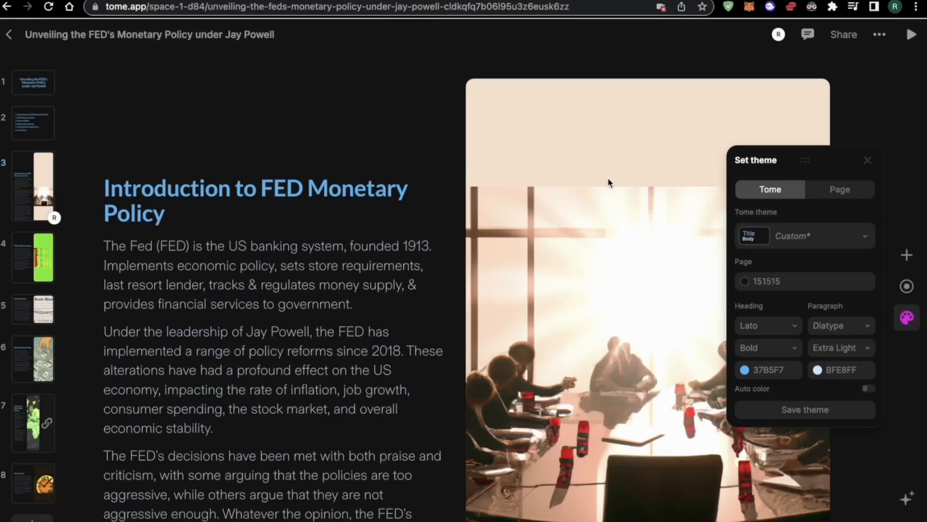
pyautogui.click(868, 159)
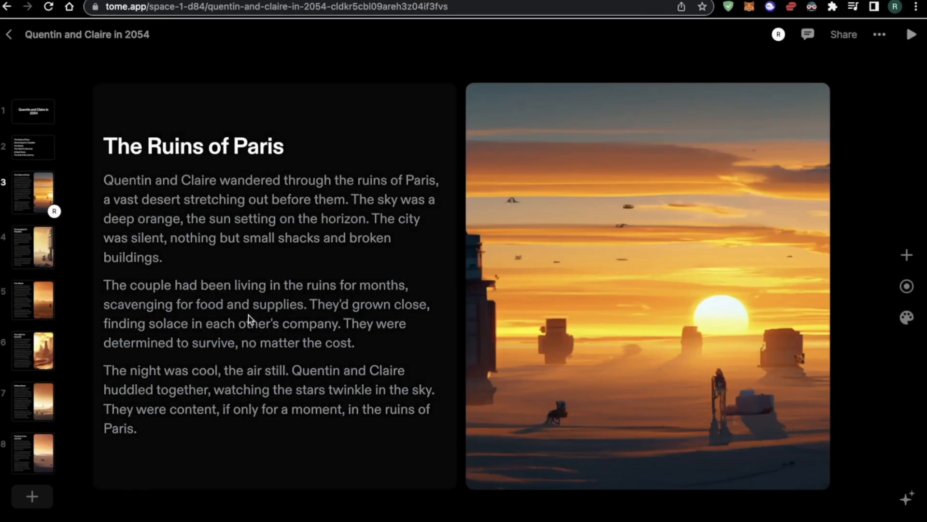
# Show the title slide of the 'Quentin and Claire in 2054' deck
pyautogui.click(33, 126)
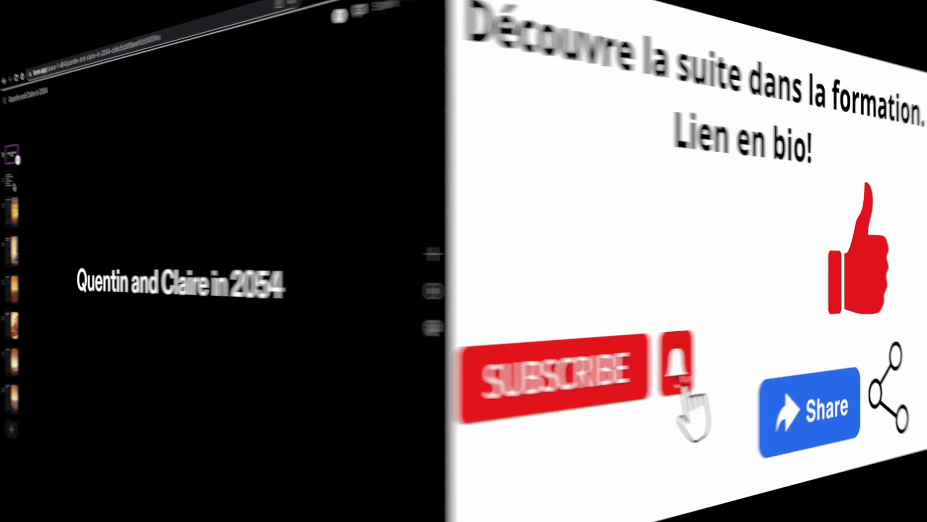